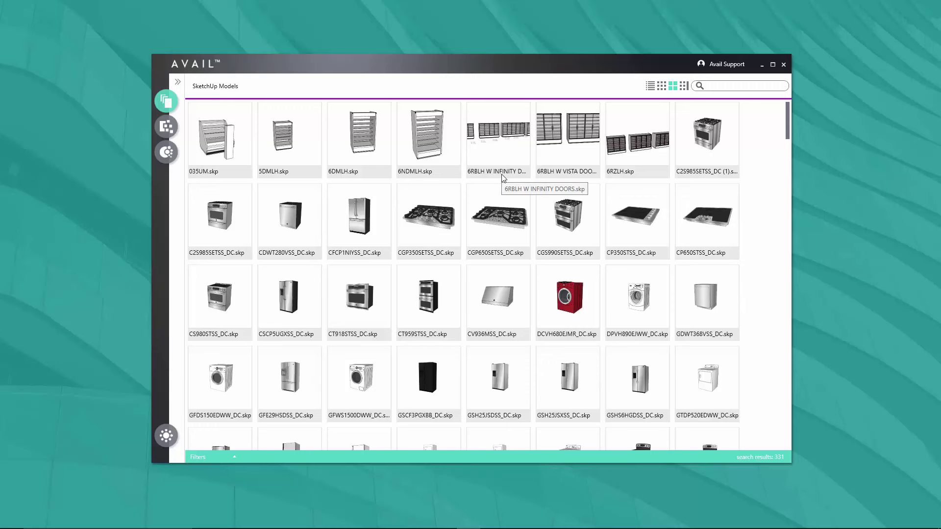
Maximize the AVAIL window so the SketchUp Models channel fills the screen.
mouse_move(429, 63)
left_mouse_down()
mouse_move(441, 91)
mouse_move(441, 68)
left_mouse_up()
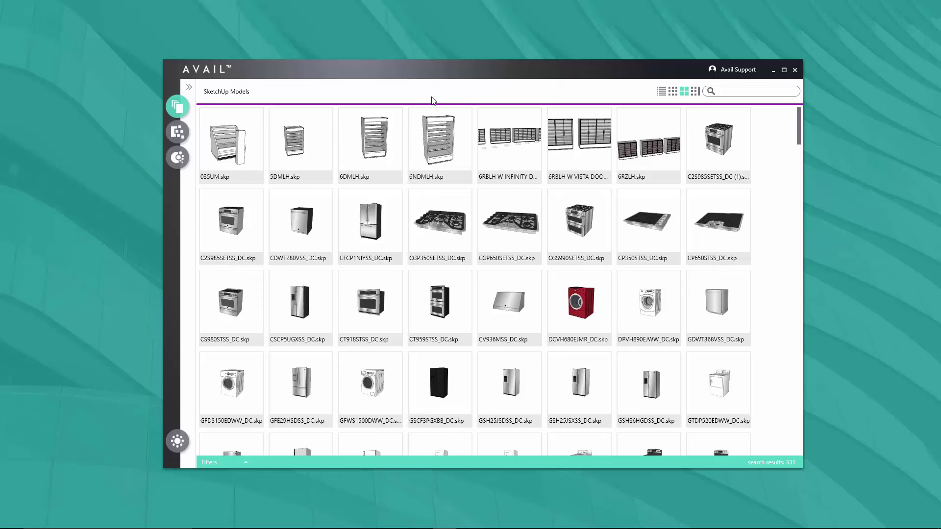
mouse_move(436, 74)
left_mouse_down()
mouse_move(450, 90)
mouse_move(435, 59)
left_mouse_up()
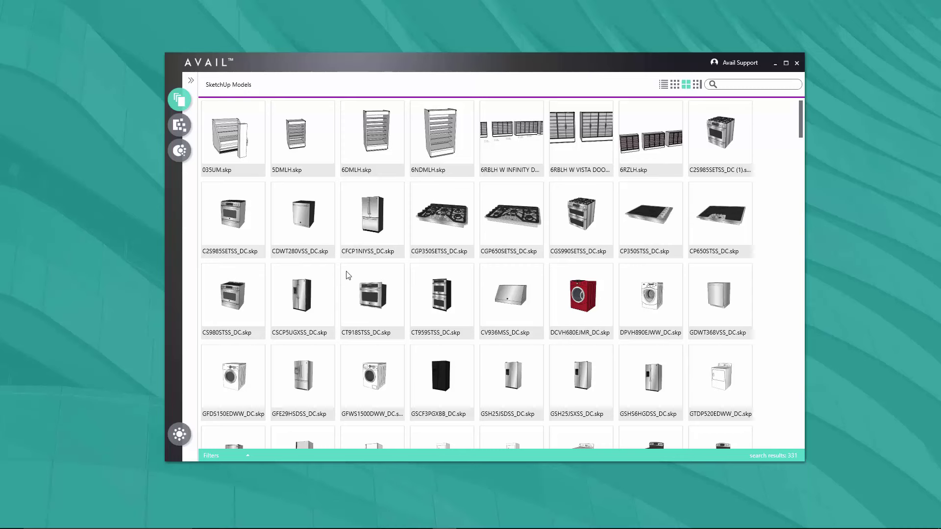
left_click_drag(528, 67, 368, 3)
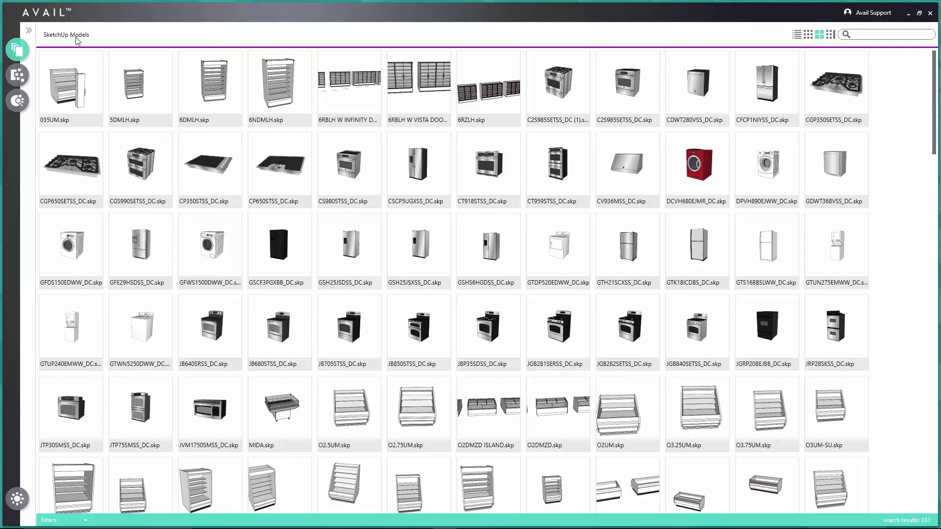
Look through the model thumbnails in the SketchUp Models channel.
scroll(497, 156, "down", 2)
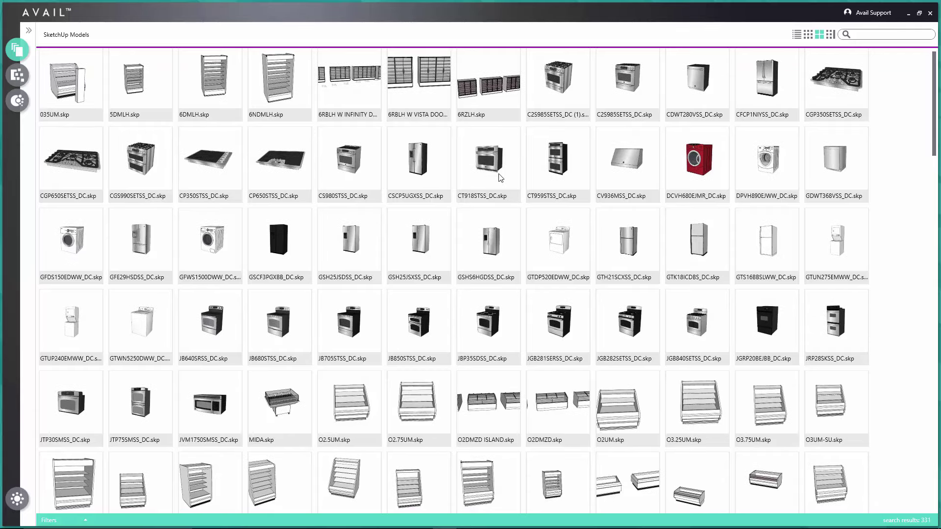
scroll(496, 175, "down", 1)
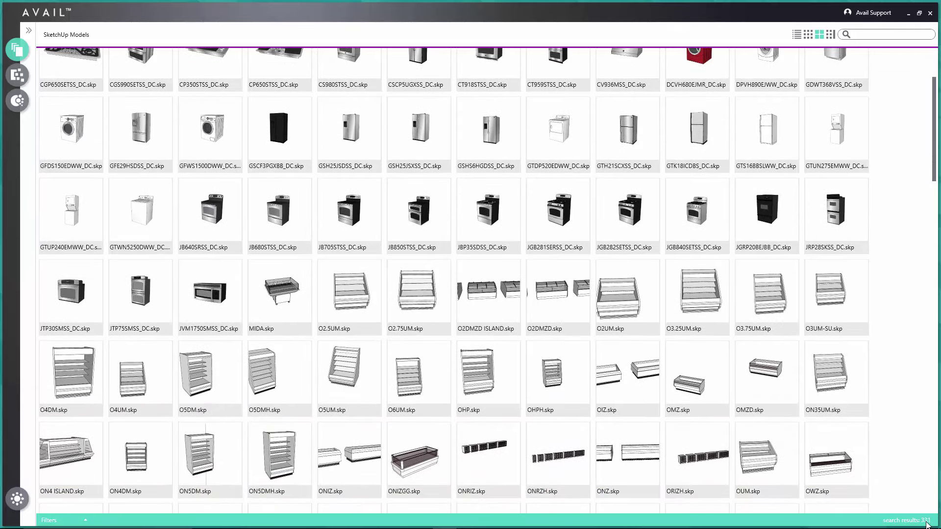
scroll(452, 254, "down", 4)
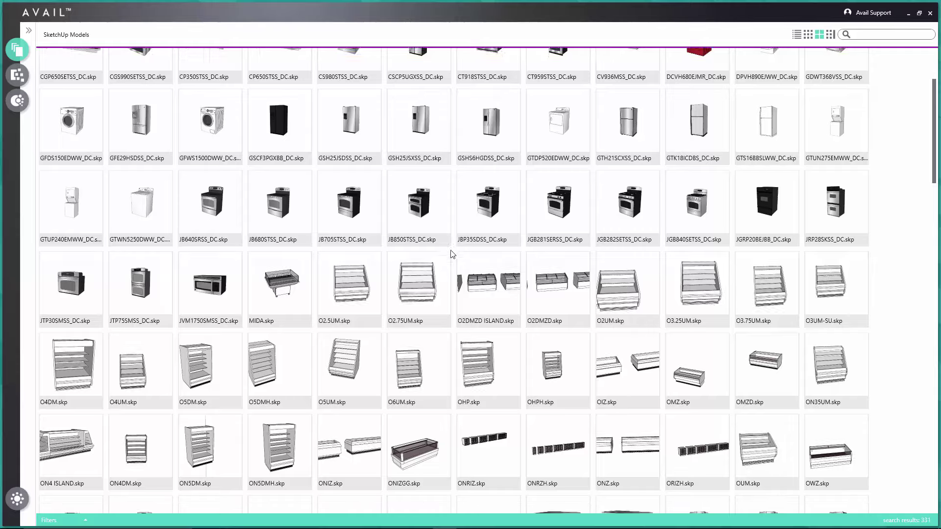
scroll(451, 253, "down", 3)
scroll(448, 249, "up", 2)
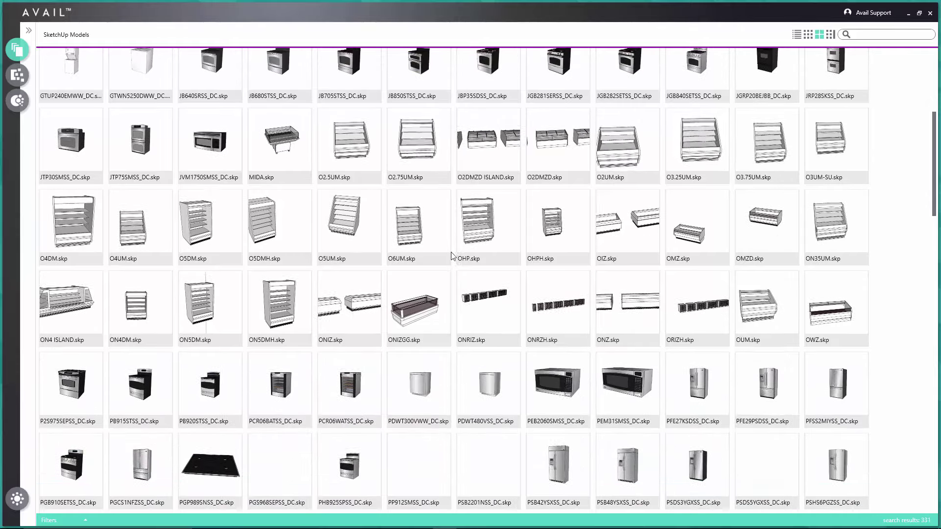
scroll(447, 248, "up", 6)
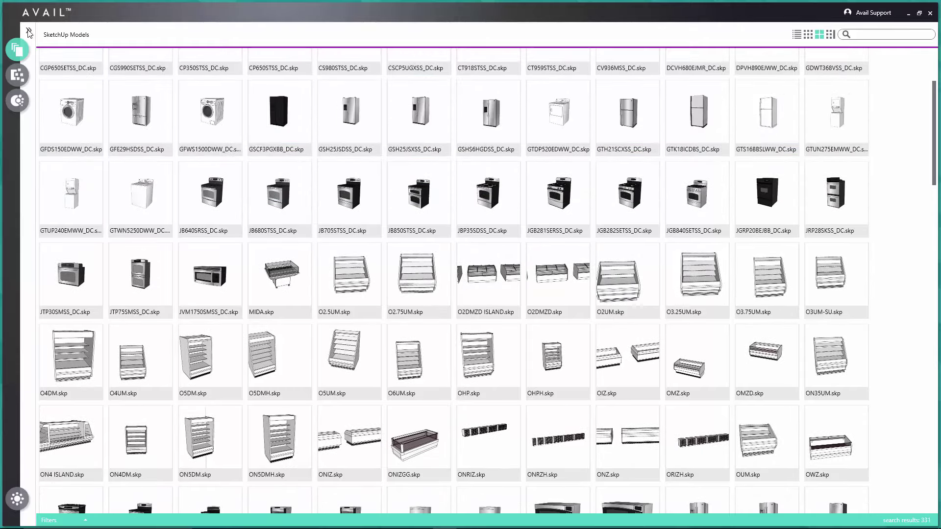
Expand the channel list and view the Models | Rhino and Models | 3ds Max channels.
left_click(29, 31)
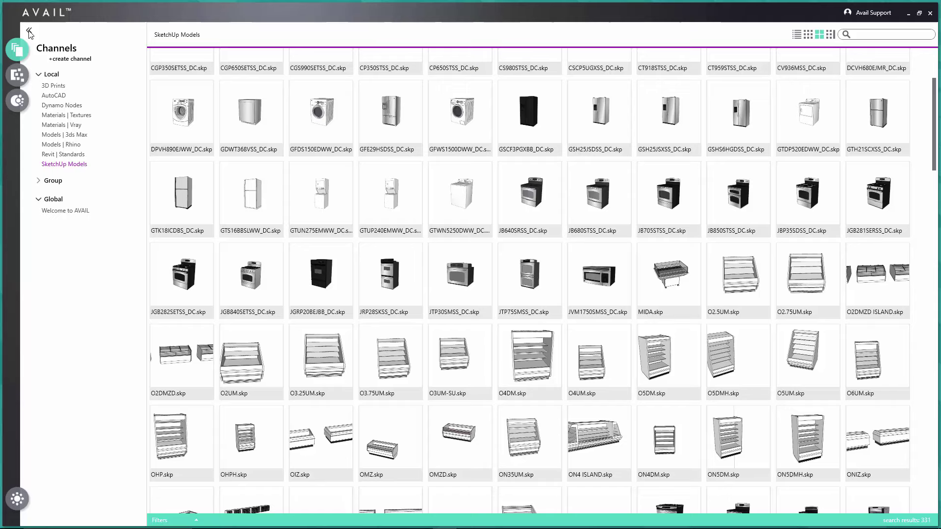
left_click(66, 146)
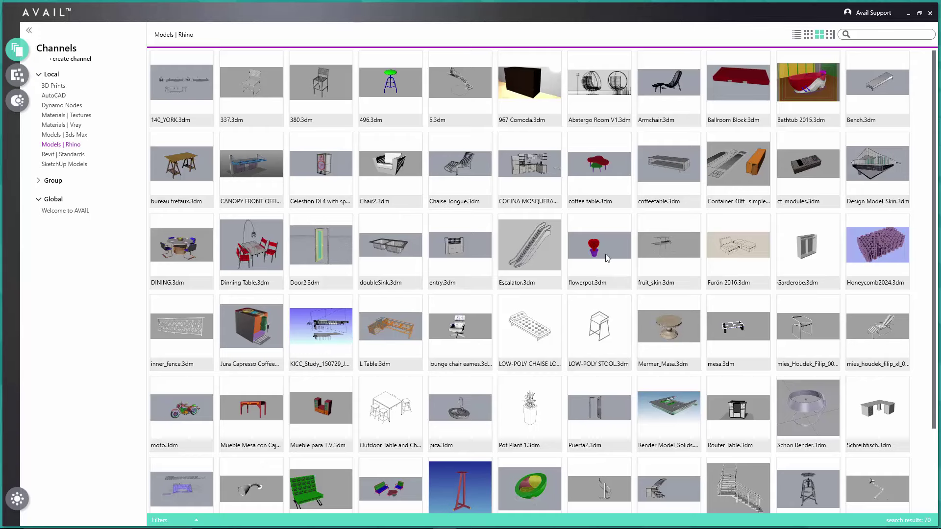
left_click(63, 135)
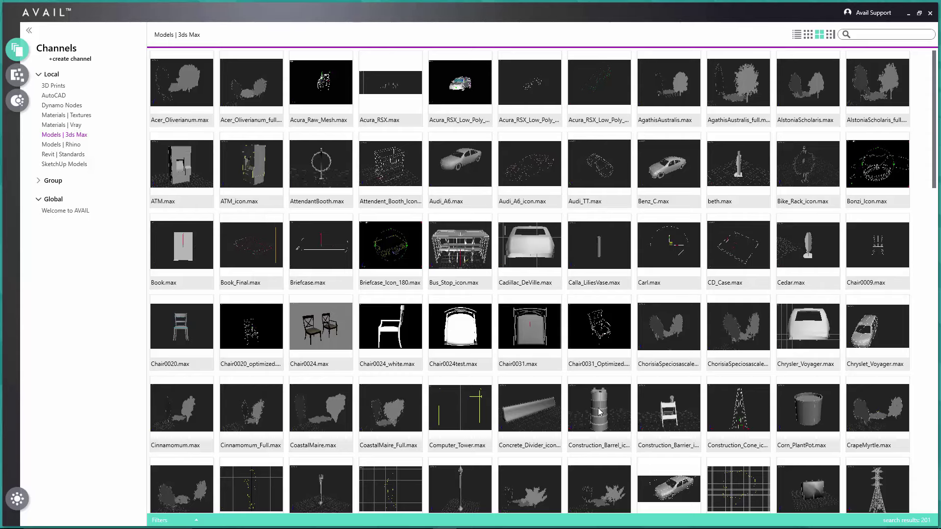
Open the Materials | Vray channel and look through its material previews.
left_click(62, 126)
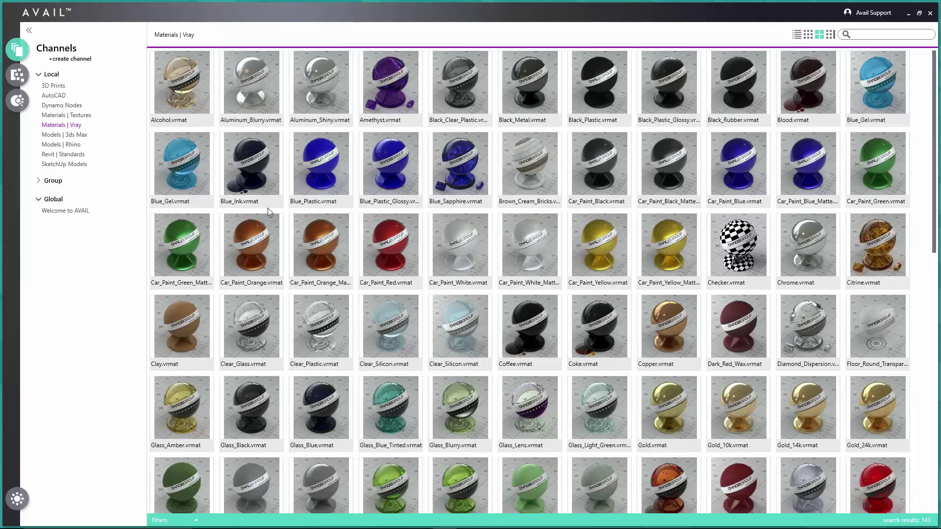
scroll(626, 383, "down", 2)
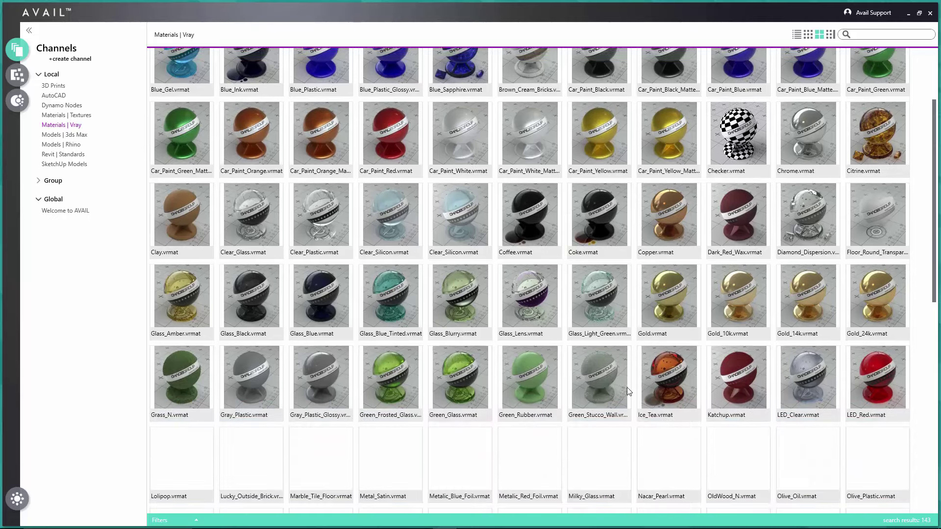
scroll(596, 316, "up", 1)
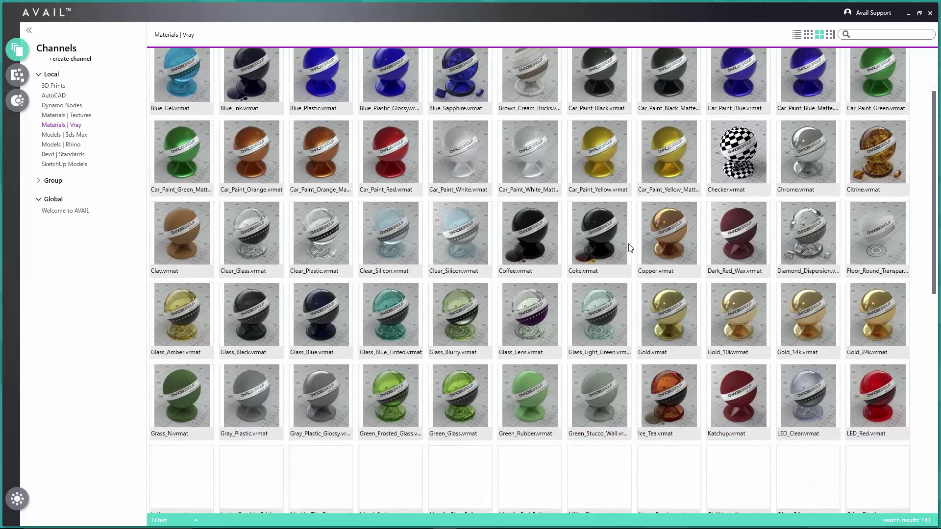
scroll(626, 245, "up", 2)
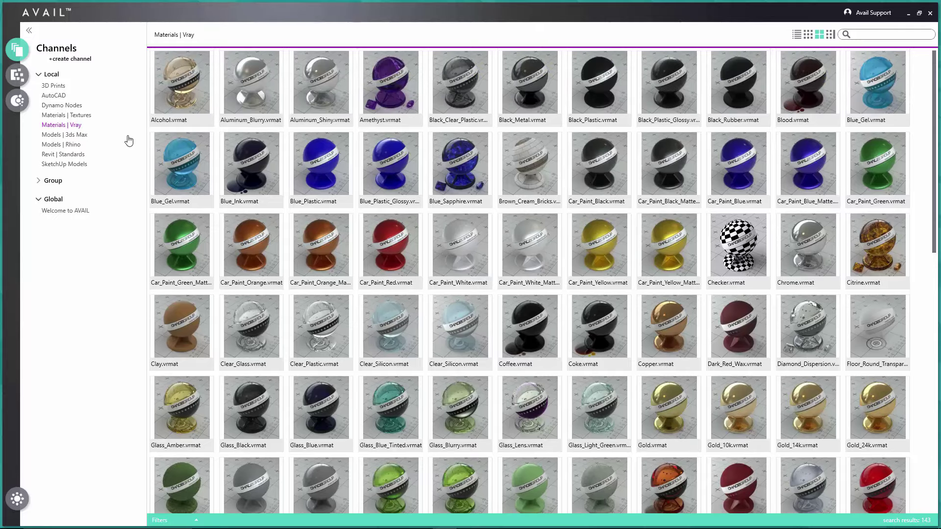
Browse the Materials | Textures, AutoCAD and 3D Prints channels, ending back on Materials | Textures.
left_click(63, 116)
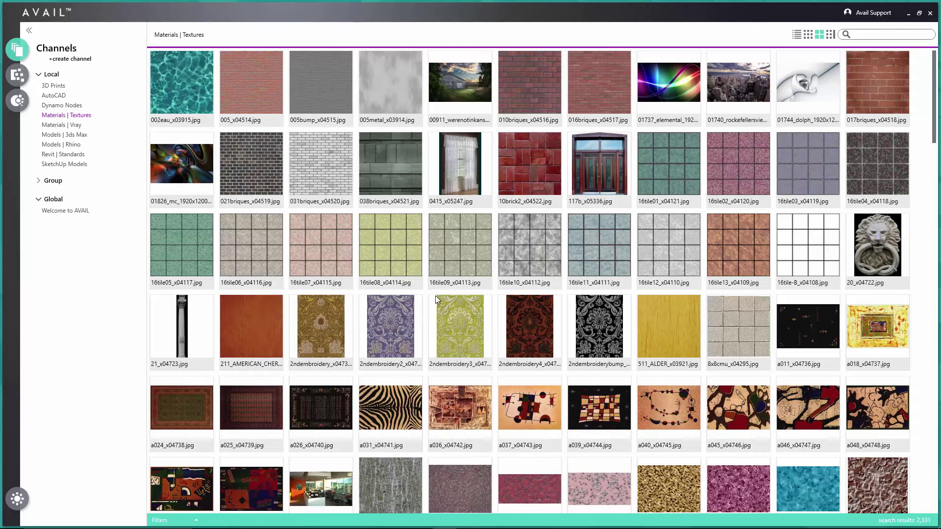
scroll(471, 289, "down", 2)
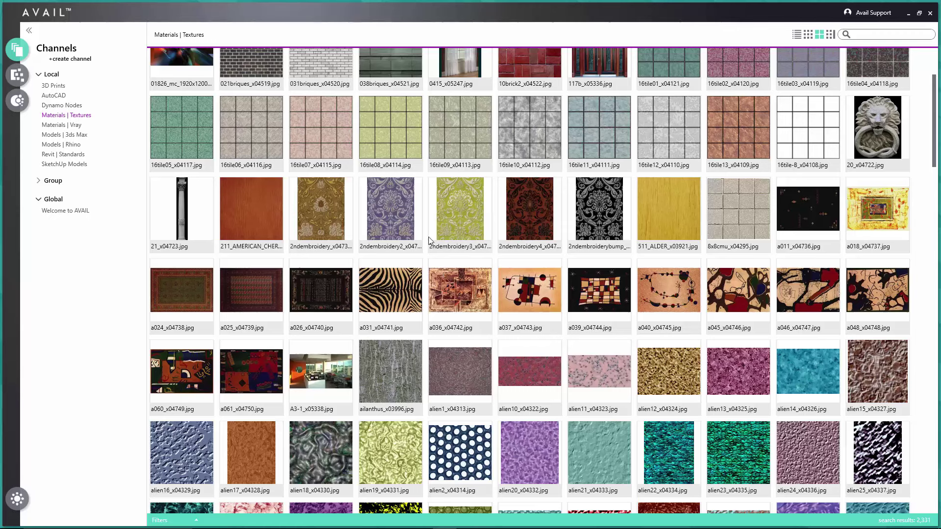
left_click(53, 95)
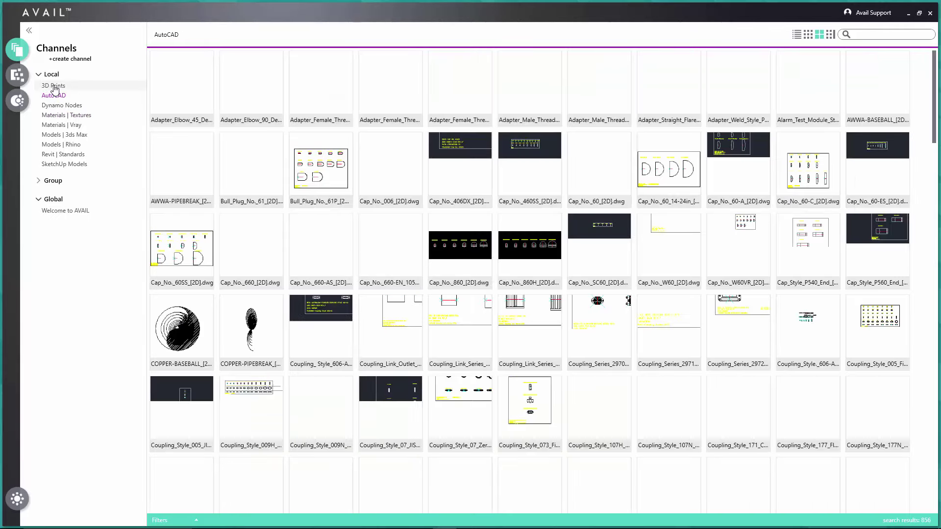
left_click(54, 86)
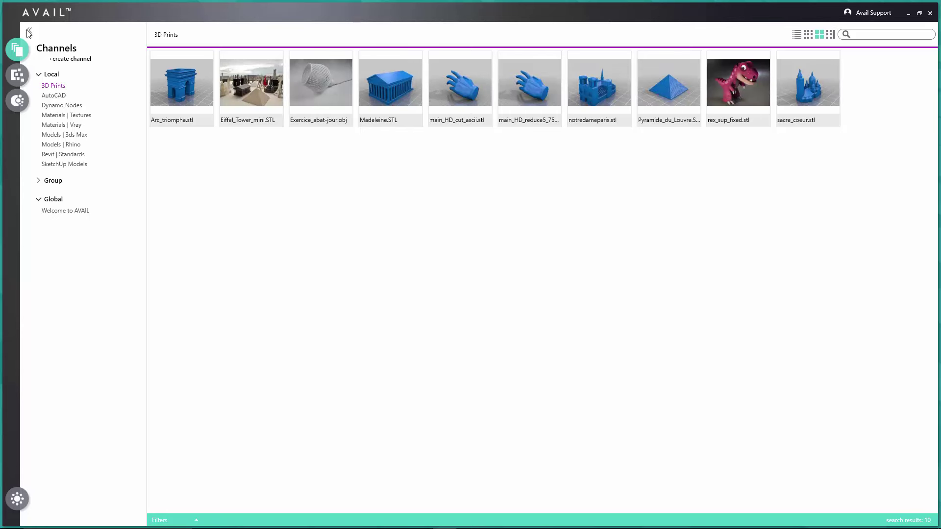
left_click(63, 116)
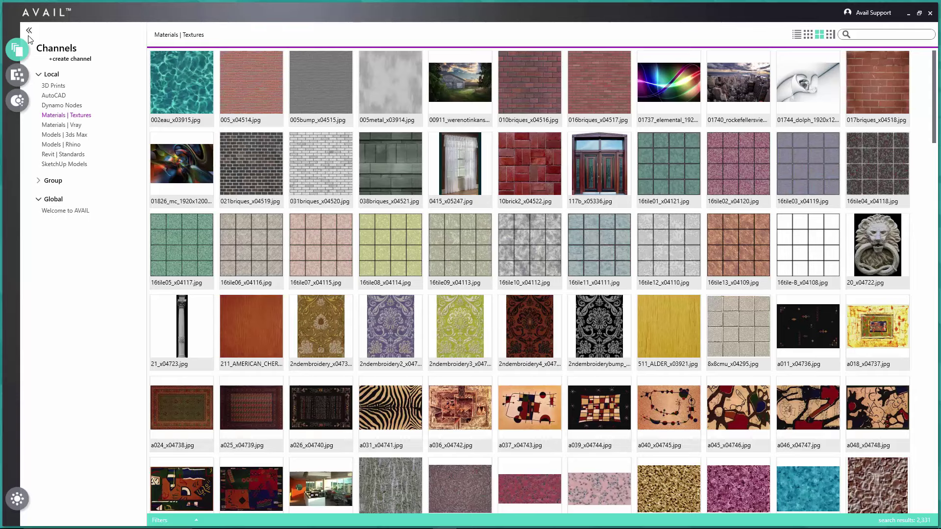
Collapse the channel list and restore the AVAIL window to a smaller, centered size on the desktop.
left_click(29, 31)
left_click_drag(221, 15, 403, 65)
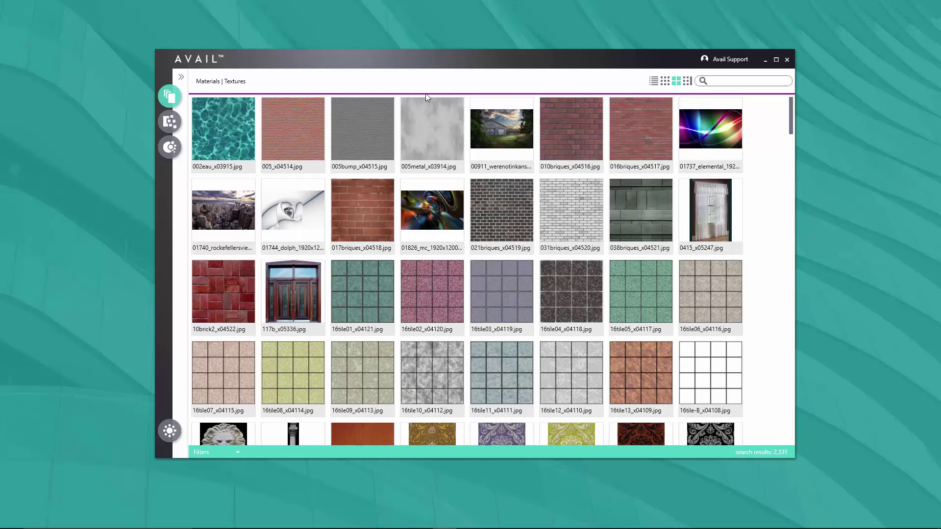
left_click_drag(412, 62, 446, 71)
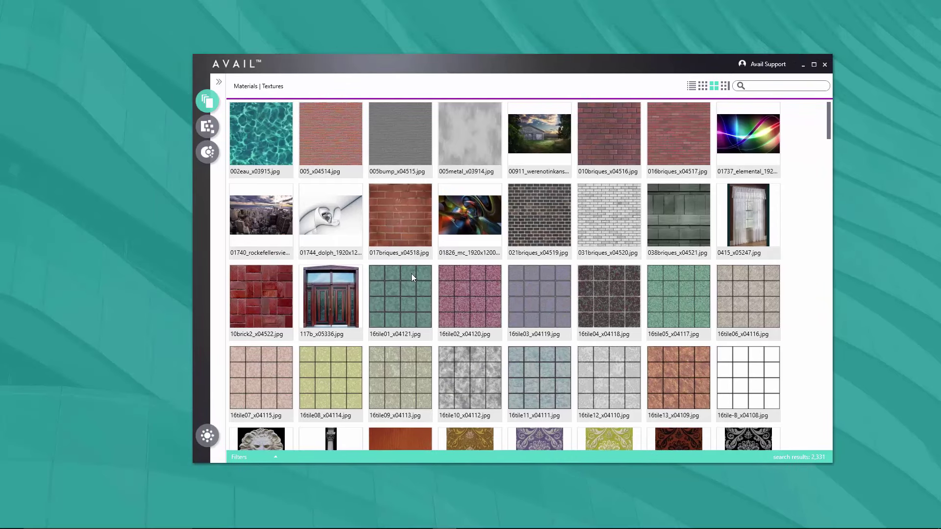
Open the texture 16tile01_x04121.jpg in the Photos viewer to check it, and close the viewer.
left_click(430, 335)
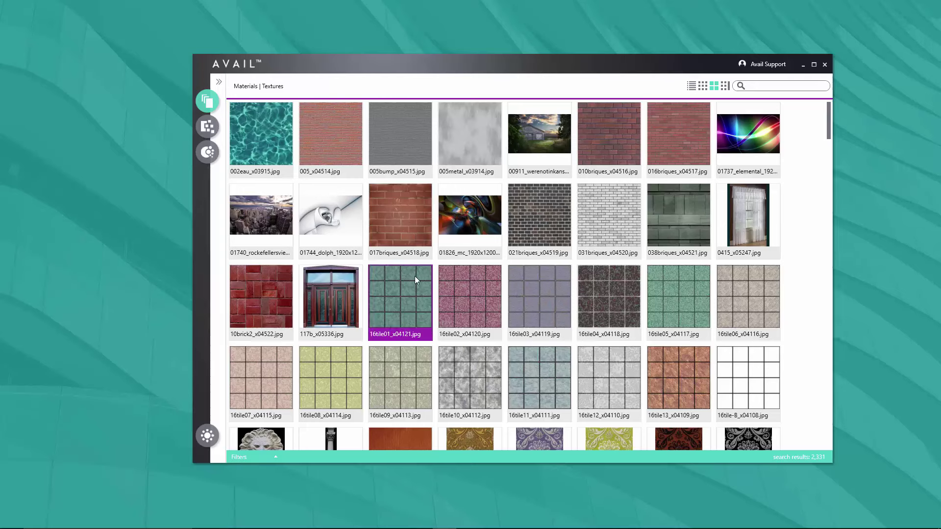
double_click(411, 289)
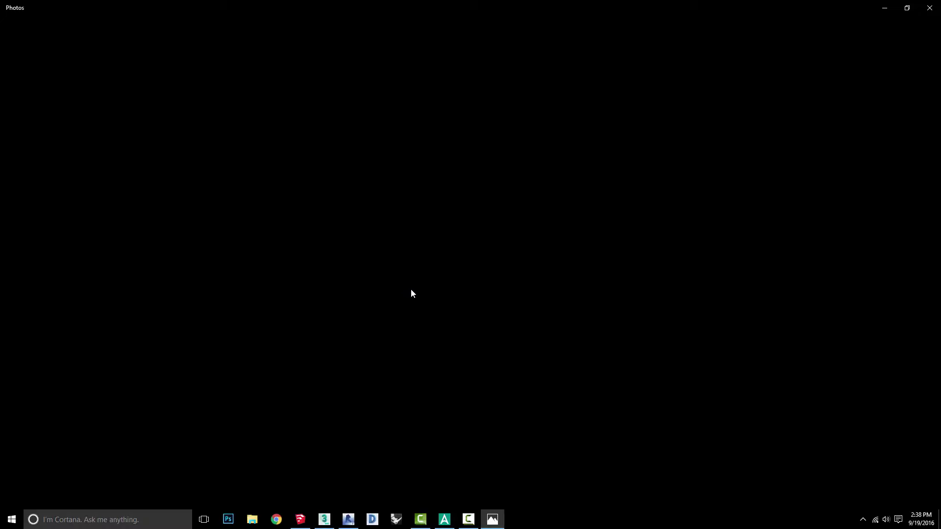
left_click_drag(671, 27, 613, 49)
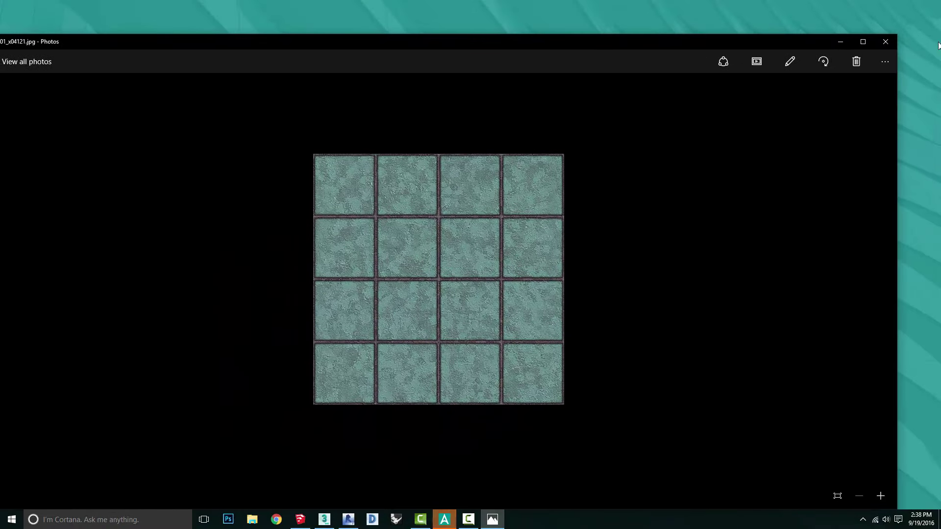
left_click(885, 43)
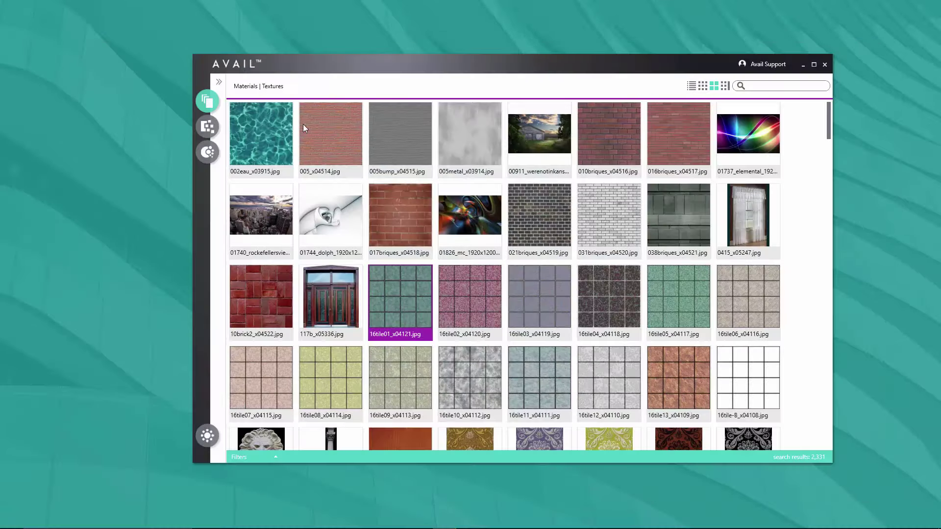
Open 5DMLH.skp from the SketchUp Models channel in SketchUp, dismissing the welcome, V-Ray license and file version dialogs.
left_click(219, 81)
left_click(251, 215)
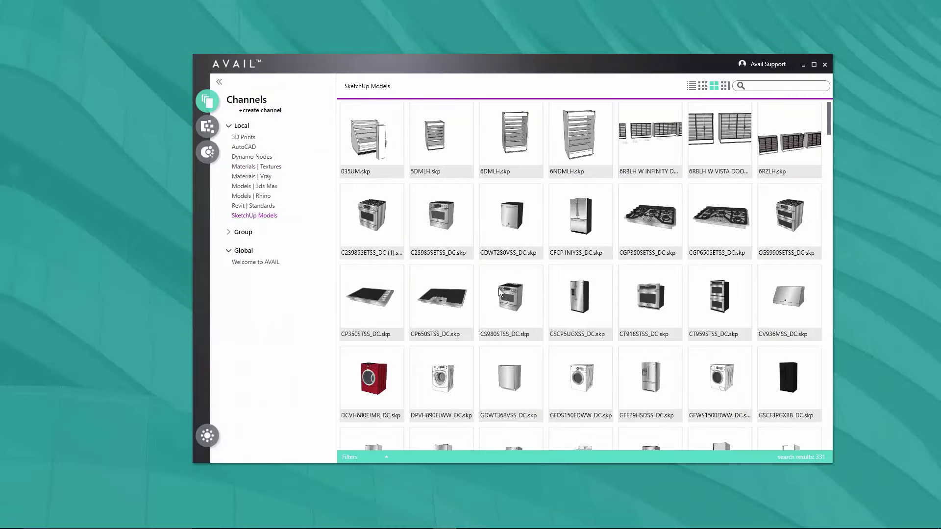
left_click(442, 133)
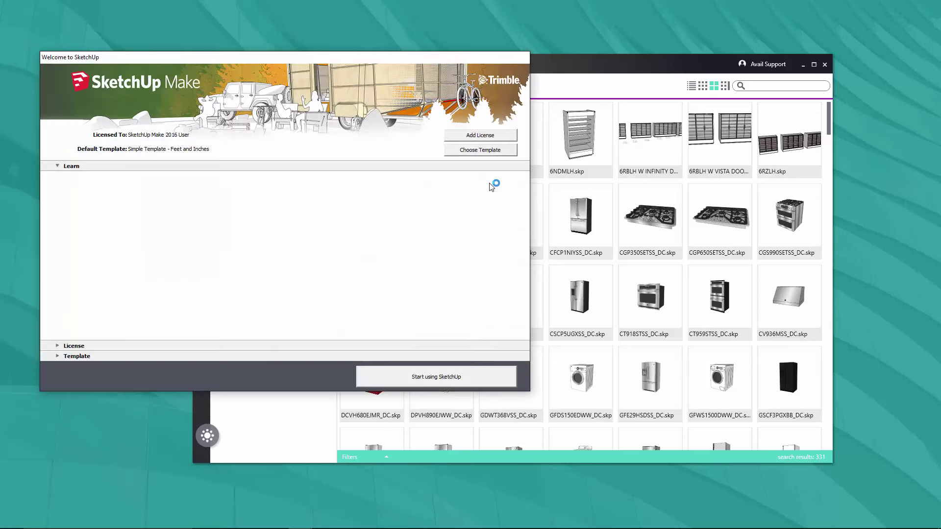
left_click(457, 382)
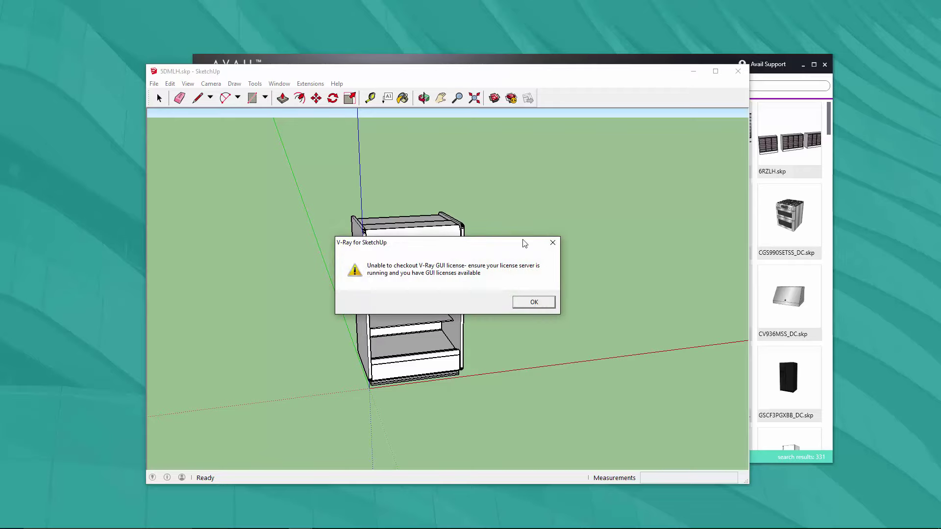
left_click(534, 302)
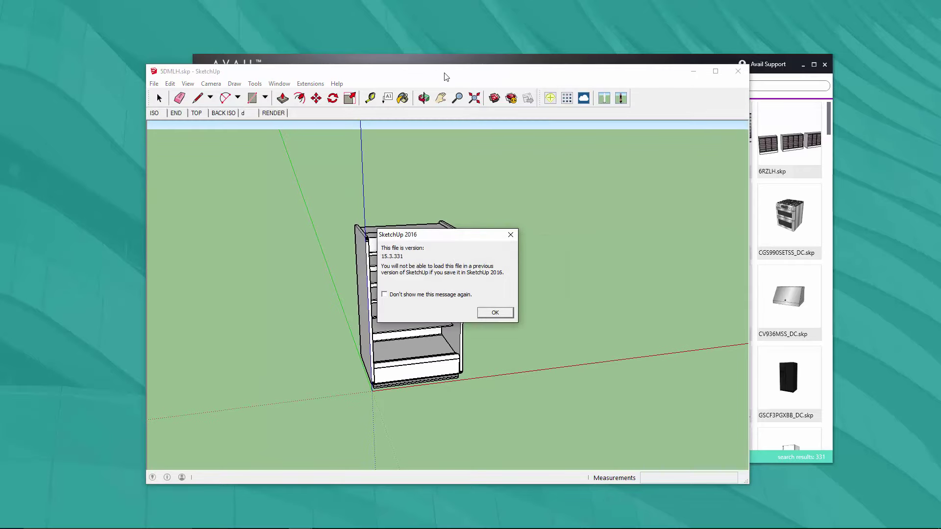
left_click(492, 316)
Arrange the AVAIL and SketchUp windows so both are accessible, and orbit the shelf case to an angled side view.
mouse_move(478, 73)
left_mouse_down()
mouse_move(331, 92)
mouse_move(632, 30)
mouse_move(593, 14)
left_mouse_up()
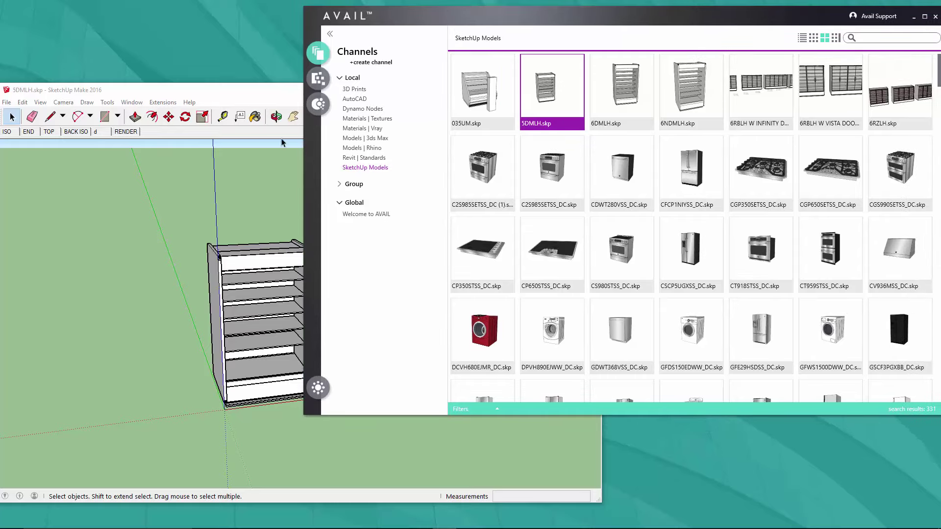
left_click_drag(250, 97, 258, 107)
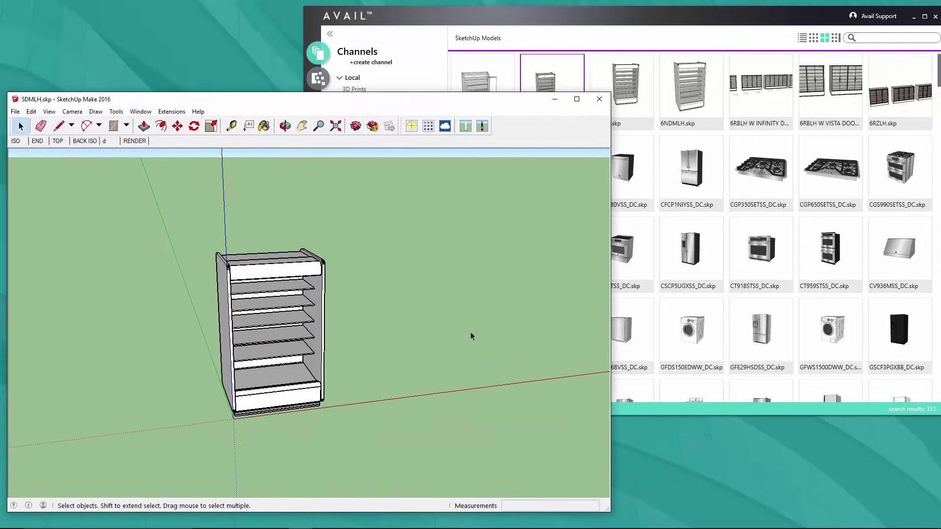
scroll(326, 283, "down", 3)
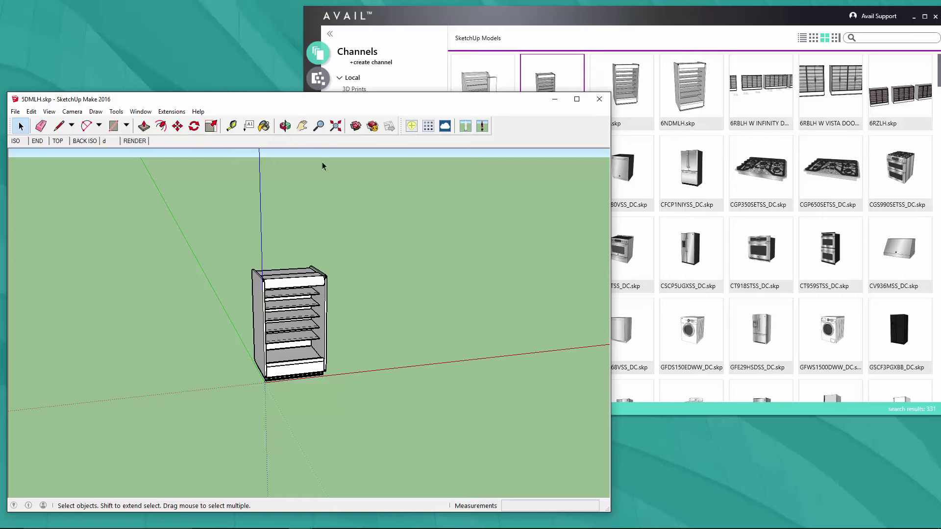
left_click(285, 126)
mouse_move(343, 294)
left_mouse_down()
mouse_move(357, 315)
mouse_move(519, 311)
mouse_move(415, 324)
mouse_move(345, 292)
left_mouse_up()
Insert CDWT280VSS_DC.skp from the AVAIL library into the open SketchUp model, beside the shelf case.
left_click(577, 24)
left_click(622, 174)
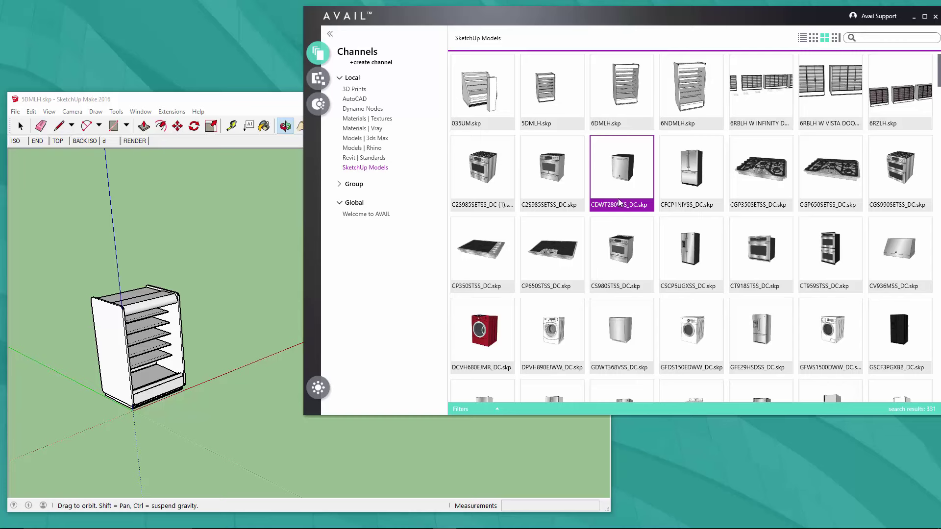
left_click_drag(620, 203, 259, 280)
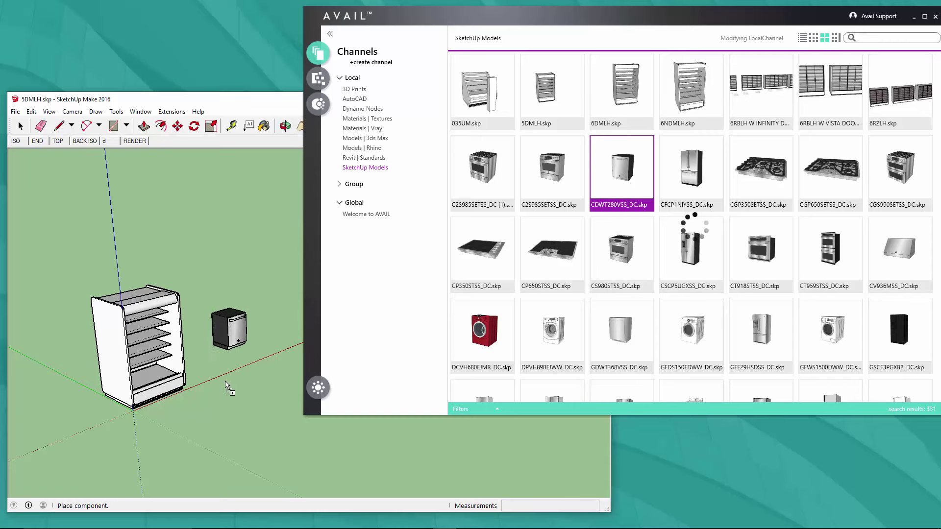
Place the CDWT280VSS_DC dishwasher near the red axis and insert C2S985SETSS_DC (1).skp from AVAIL between it and the shelf case.
left_click(248, 372)
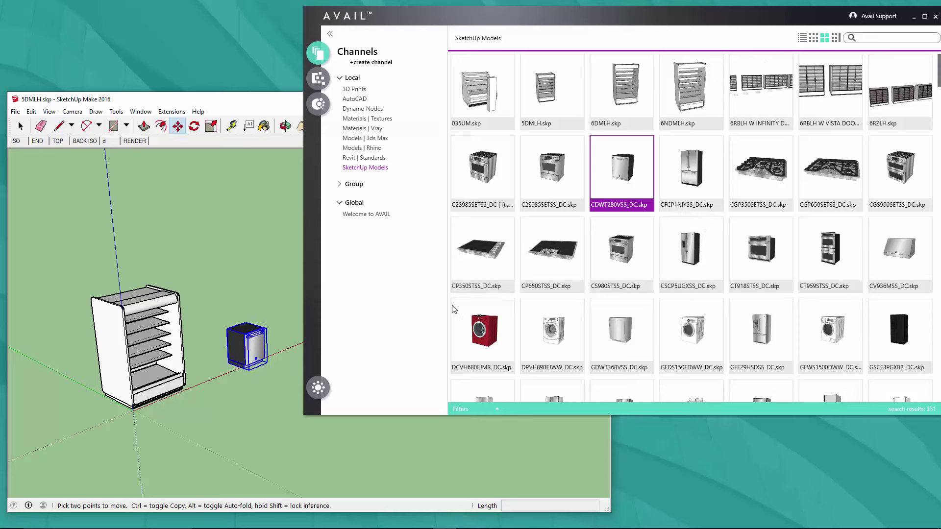
mouse_move(481, 182)
left_mouse_down()
mouse_move(224, 419)
mouse_move(193, 431)
mouse_move(211, 418)
mouse_move(227, 435)
mouse_move(237, 424)
left_mouse_up()
left_click(238, 424)
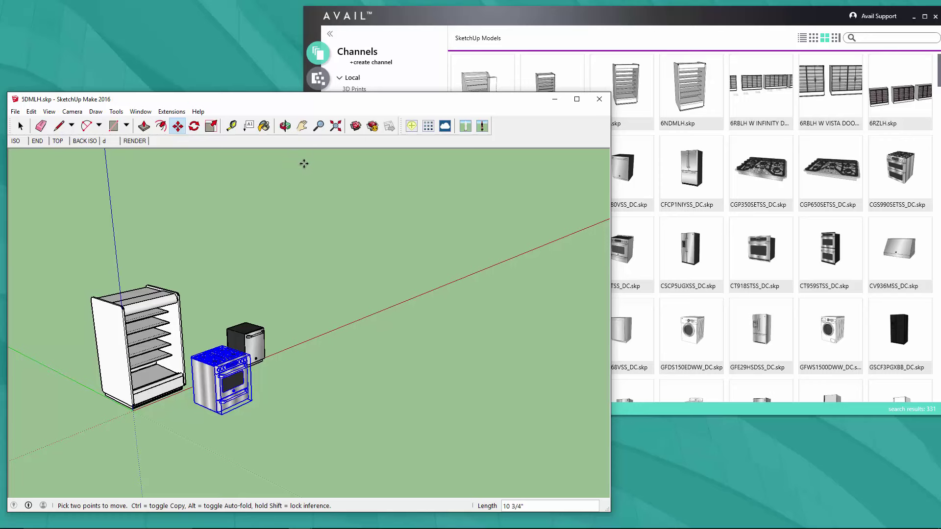
Insert 10brick2_x04522.jpg from AVAIL's Materials | Textures channel as a floor image beneath the appliances and activate the Scale tool.
left_click(536, 15)
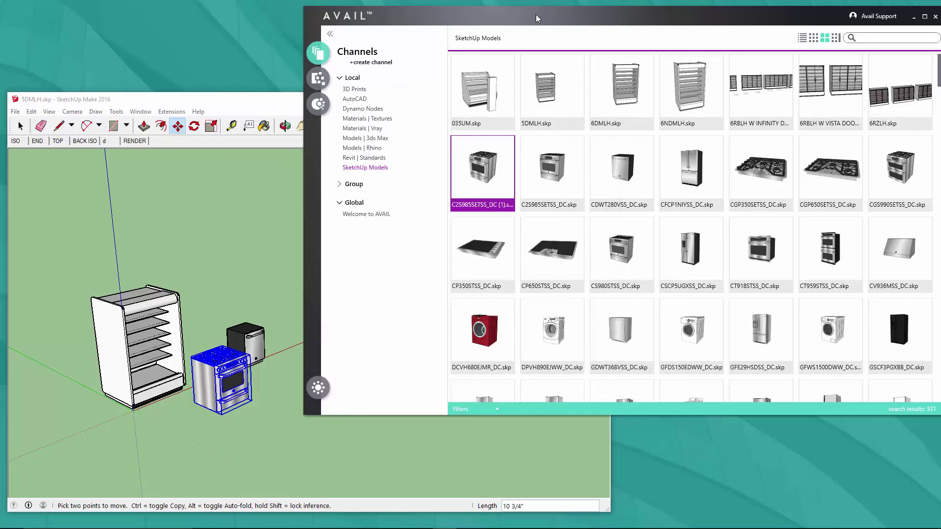
left_click(354, 120)
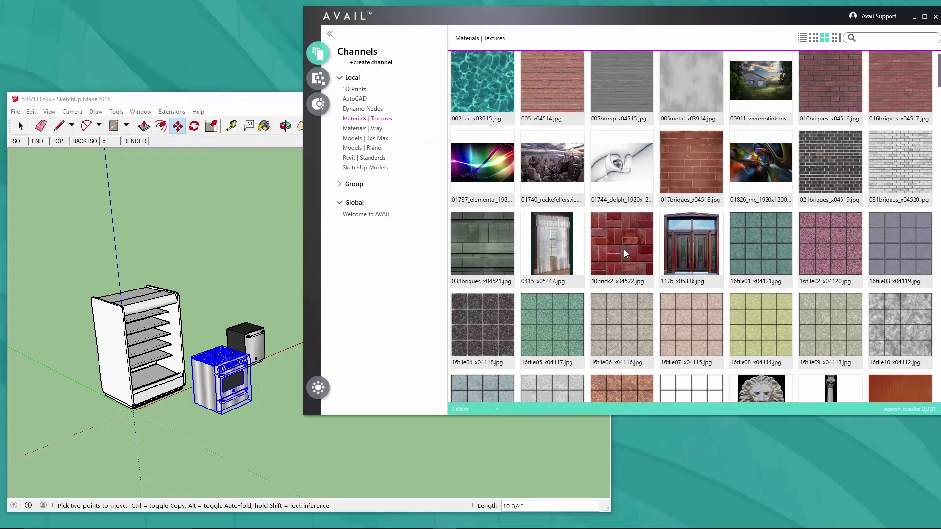
scroll(625, 249, "down", 2)
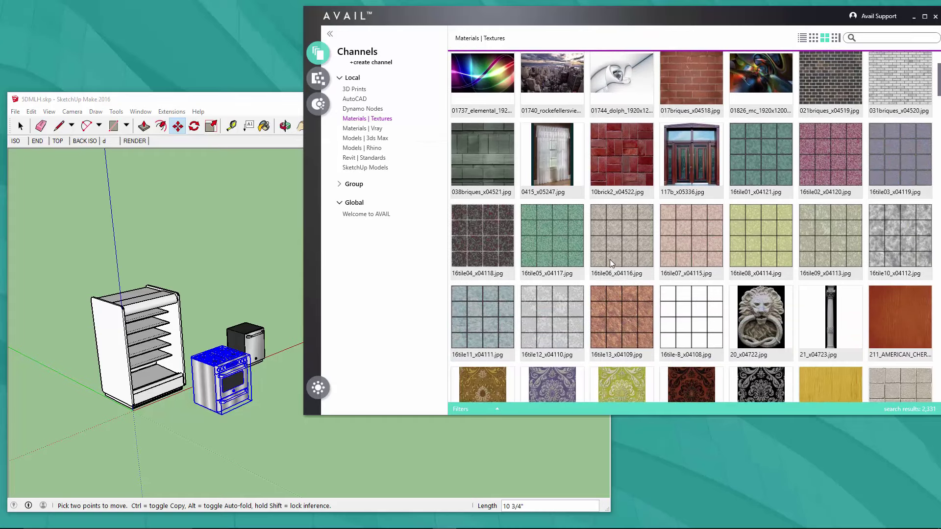
left_click_drag(619, 158, 231, 328)
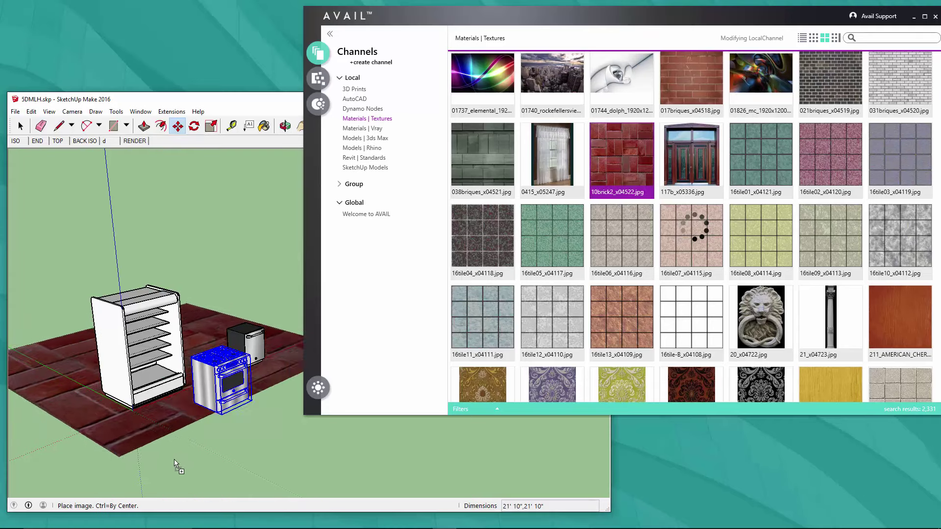
left_click(116, 469)
key("s")
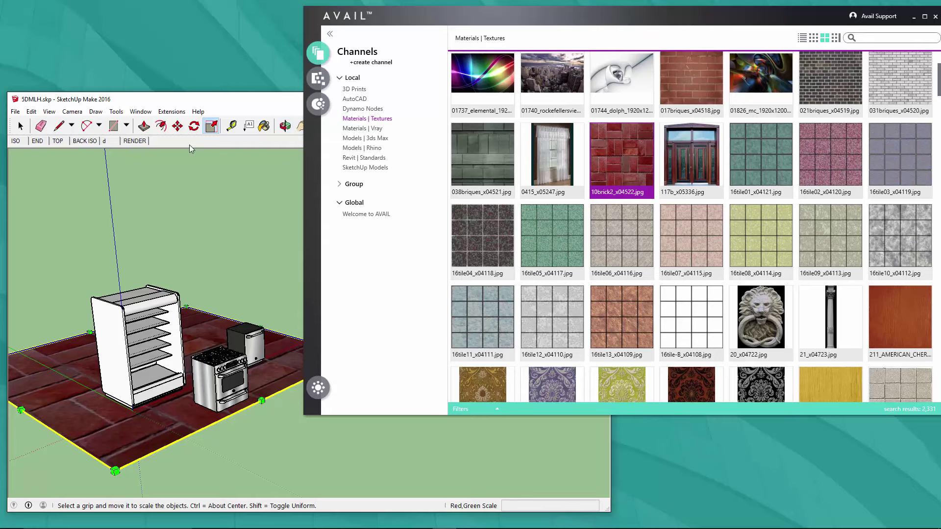
Minimize SketchUp, maximize the AVAIL window and collapse the channel list to give the textures more room.
left_click(212, 104)
left_click(554, 99)
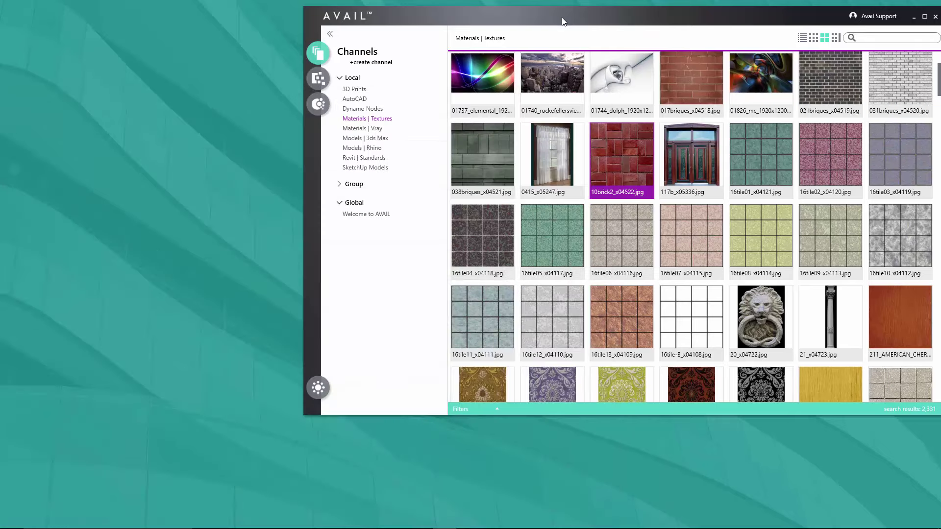
left_click_drag(561, 21, 369, 46)
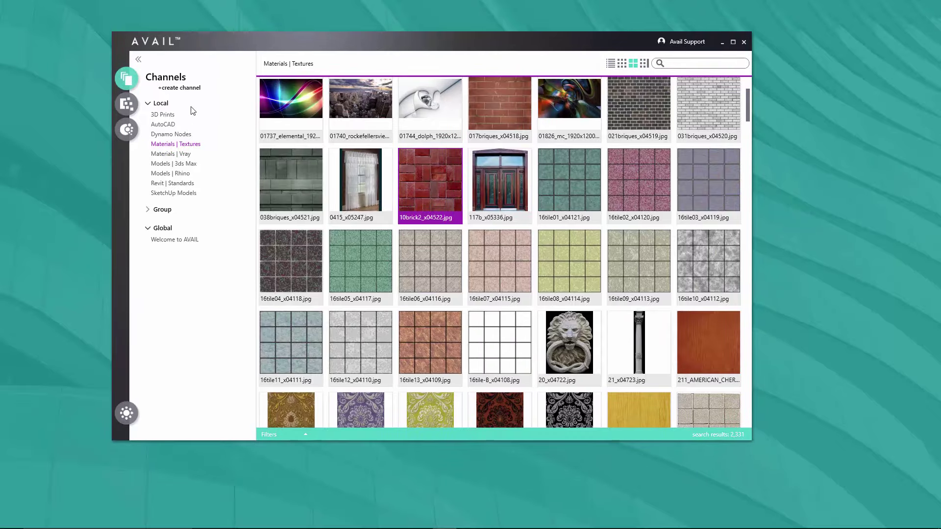
left_click_drag(286, 42, 319, 15)
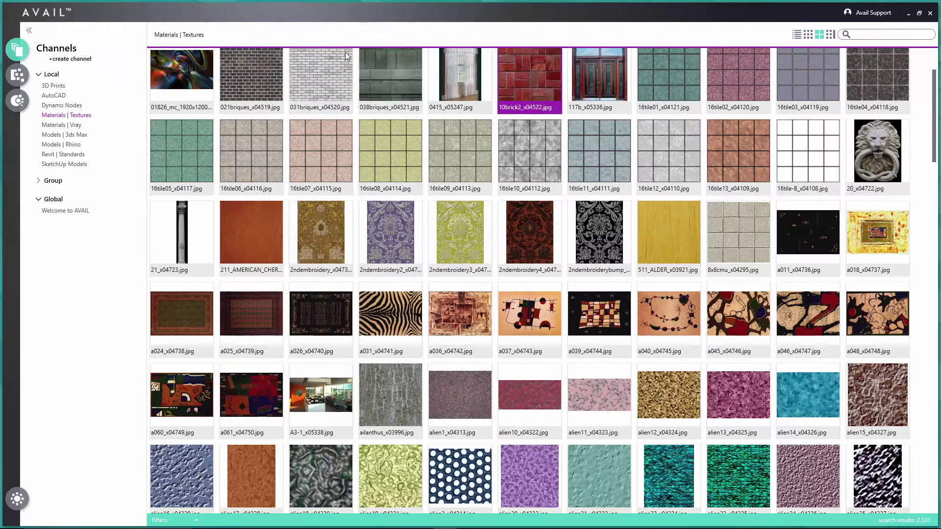
left_click(29, 31)
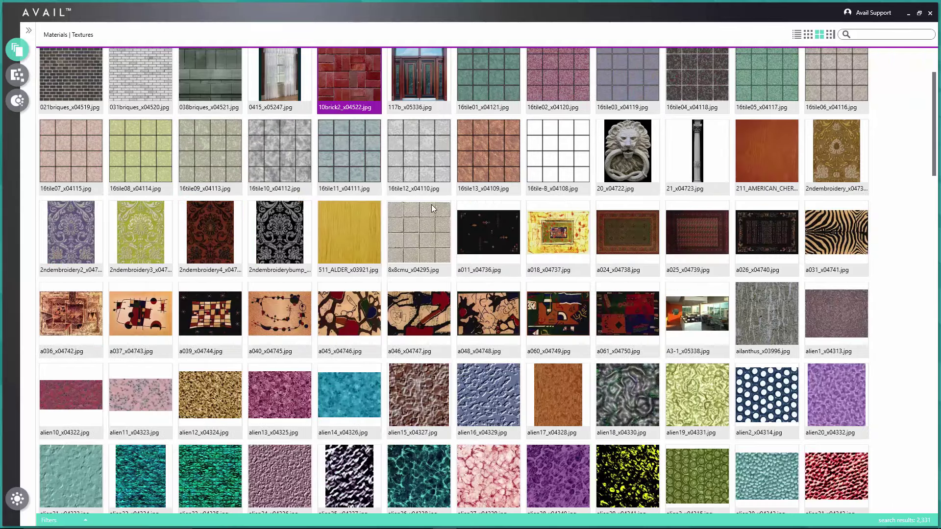
Open the file location of 10brick2_x04522.jpg in File Explorer and look through the Brick folder's contents.
scroll(435, 211, "up", 2)
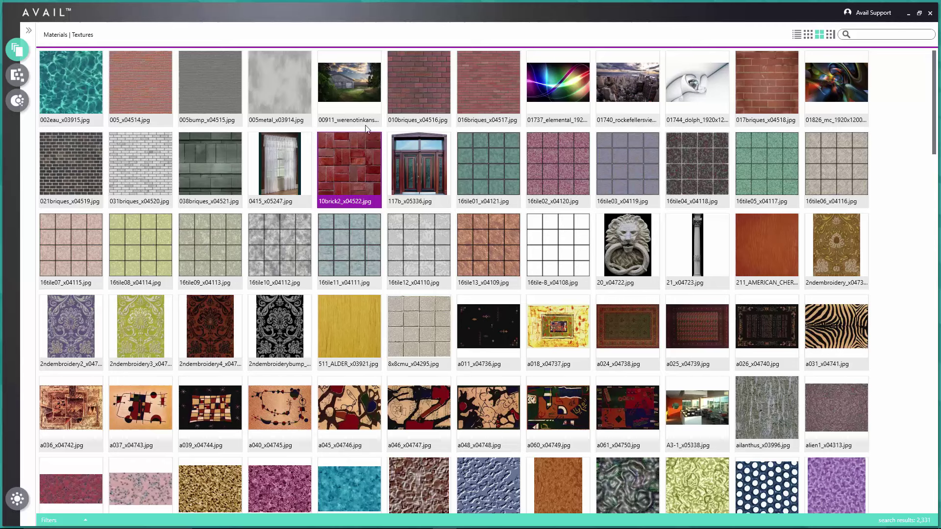
right_click(354, 172)
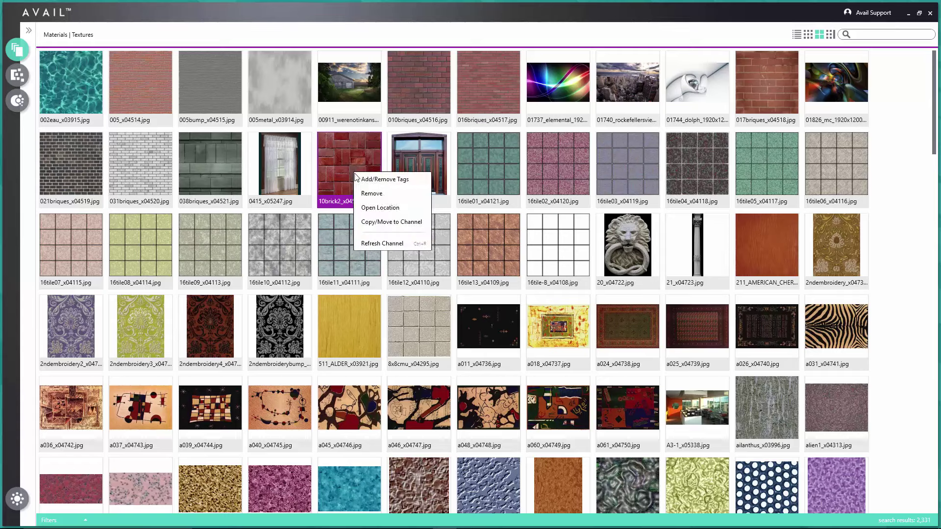
left_click(388, 208)
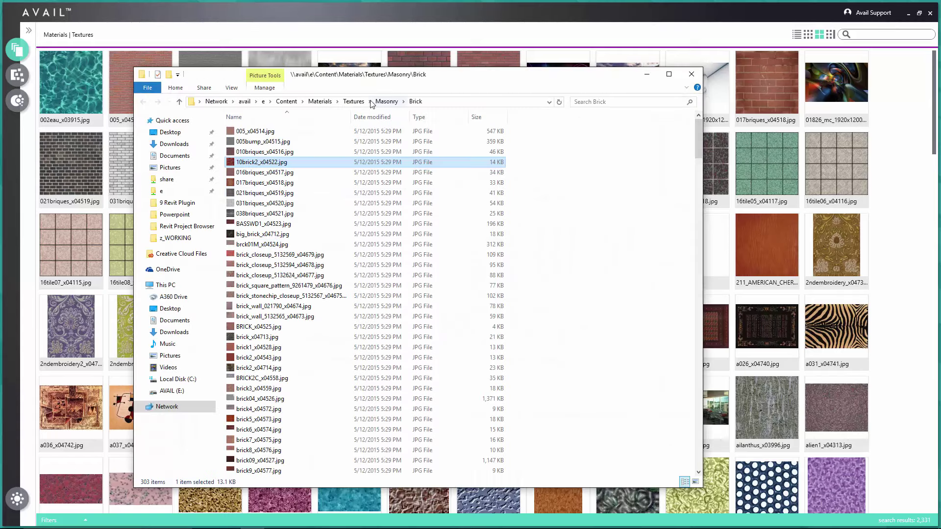
scroll(356, 264, "down", 5)
scroll(356, 264, "down", 9)
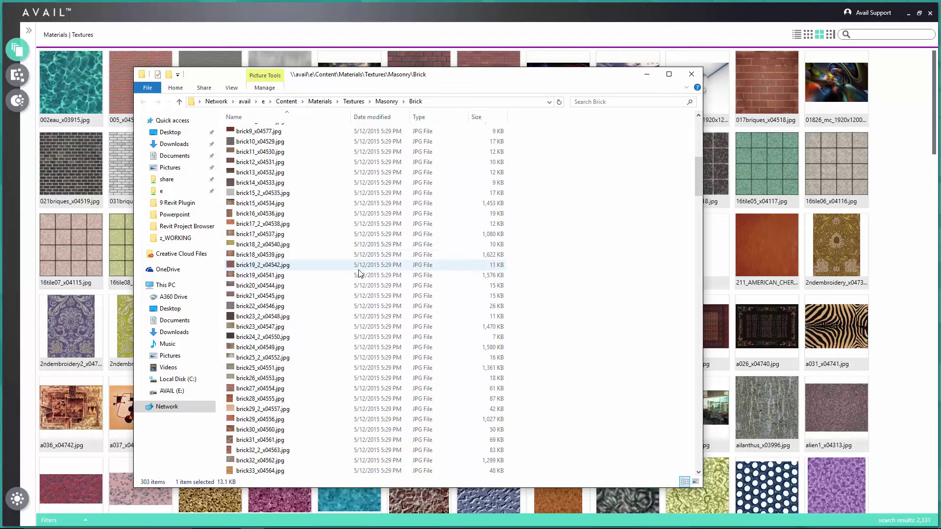
scroll(355, 271, "up", 14)
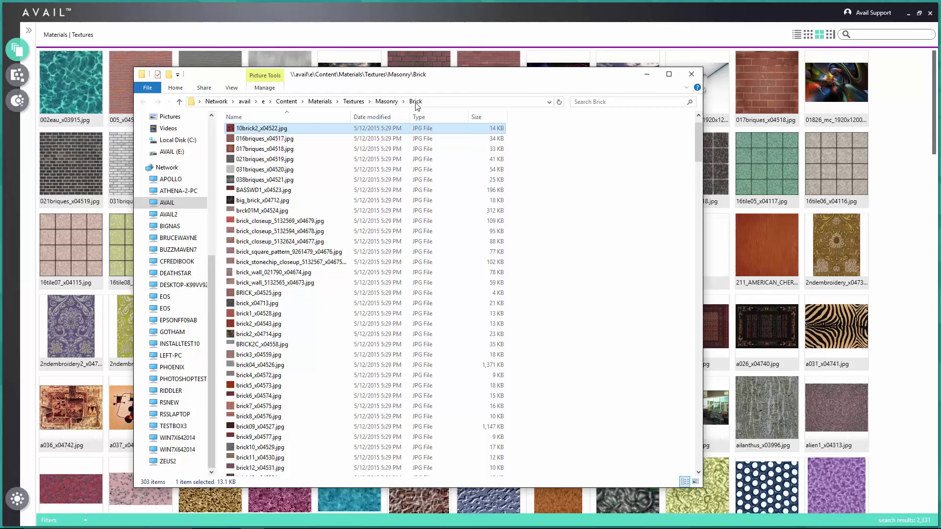
Go up through the Masonry folder to the Textures folder to examine its subfolders, and return to AVAIL.
left_click(383, 104)
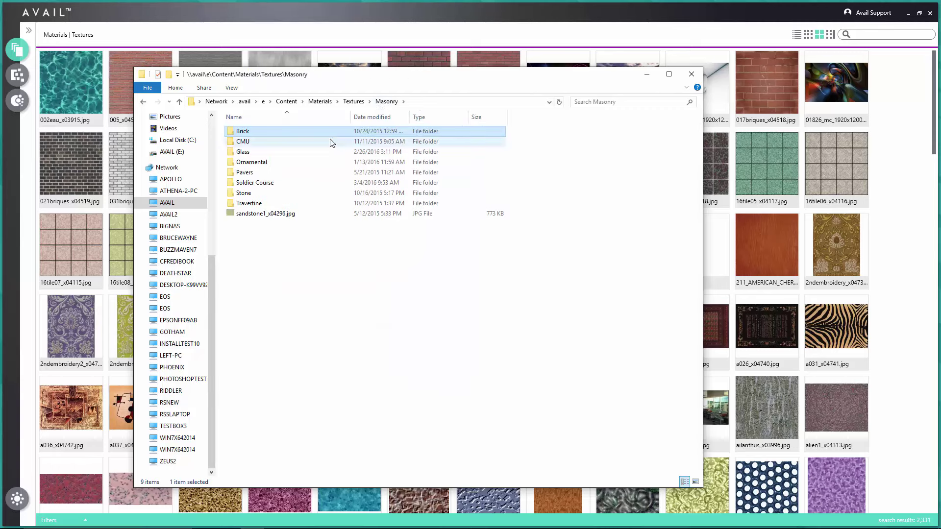
left_click(353, 101)
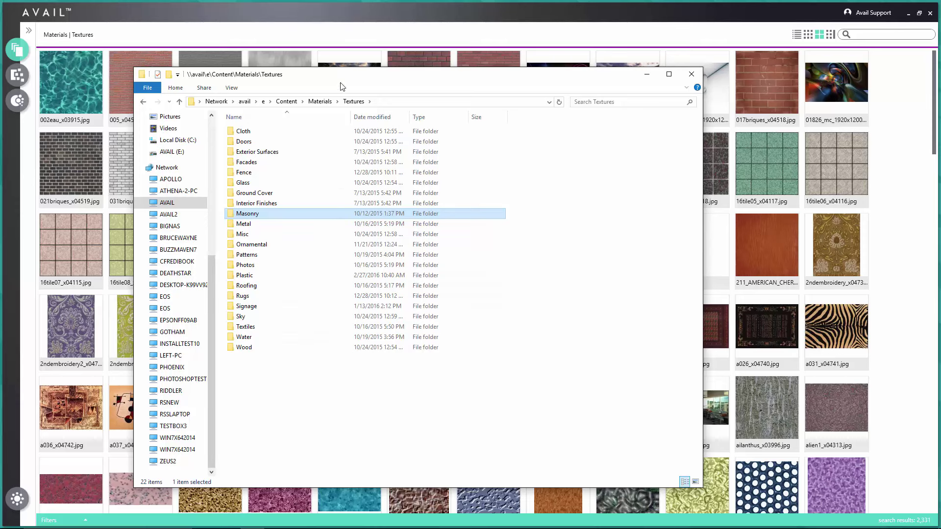
left_click_drag(352, 81, 368, 86)
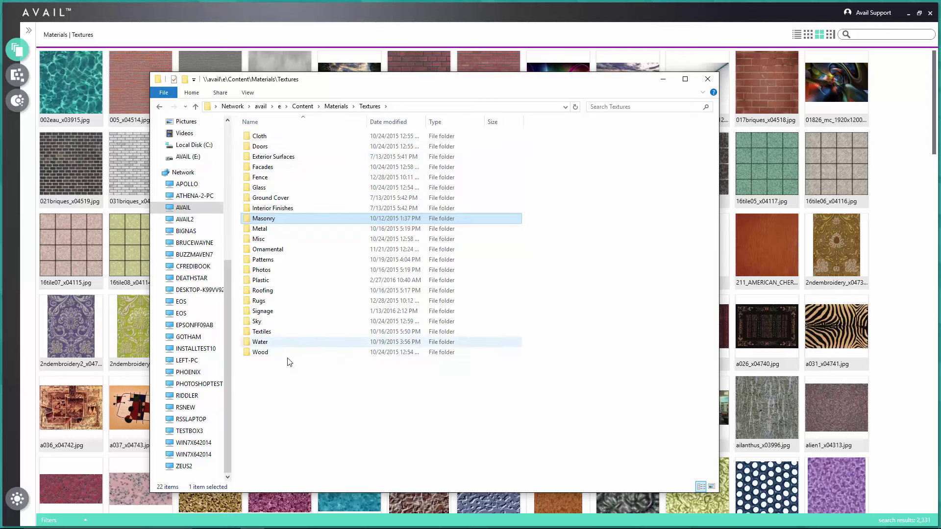
left_click(326, 390)
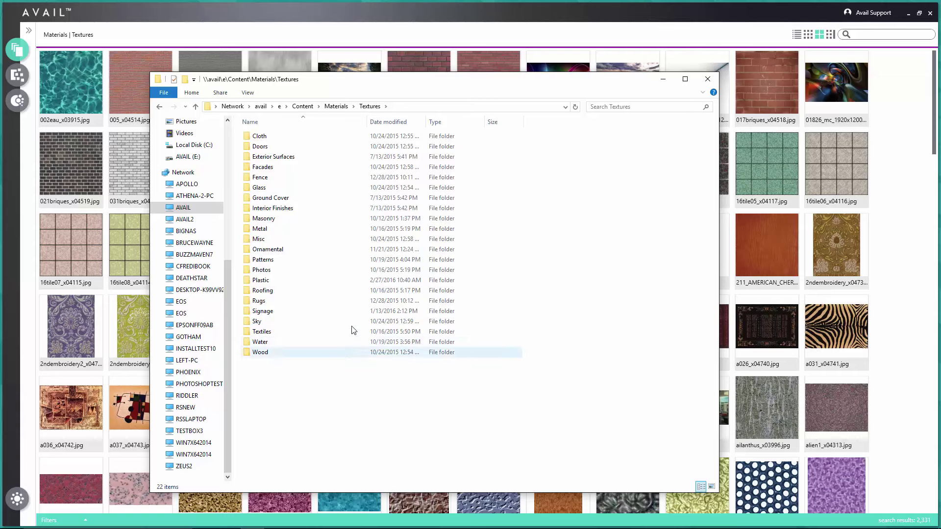
left_click(468, 18)
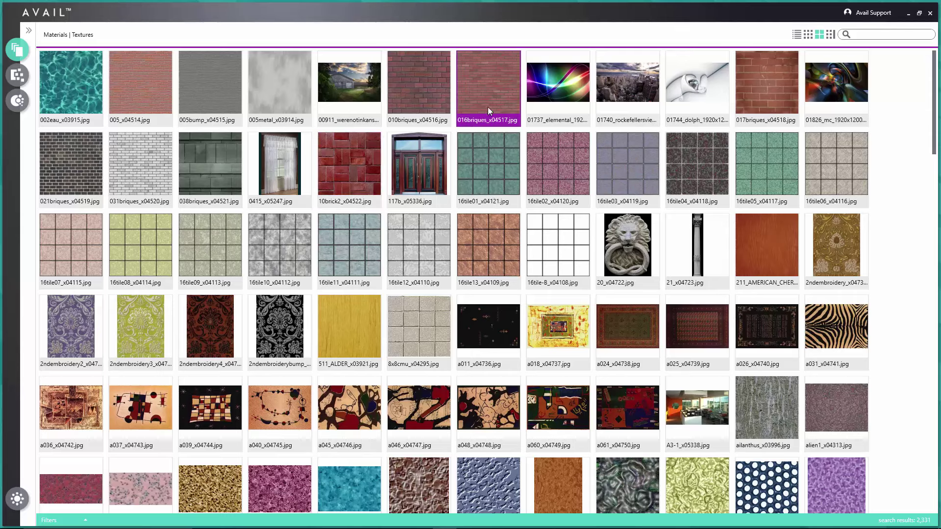
Show the file details pane, inspect the properties of 010briques_x04516.jpg with the pane narrowed, and hide the pane.
left_click(831, 35)
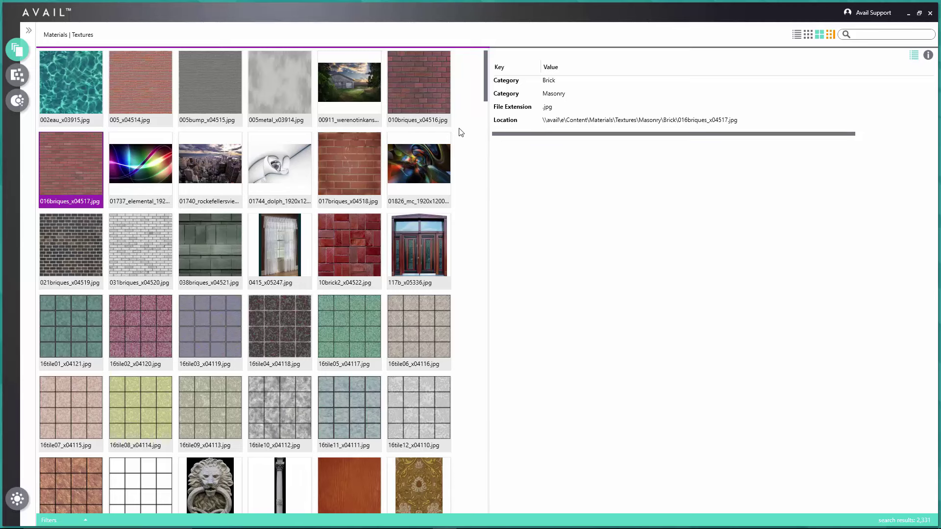
left_click(439, 109)
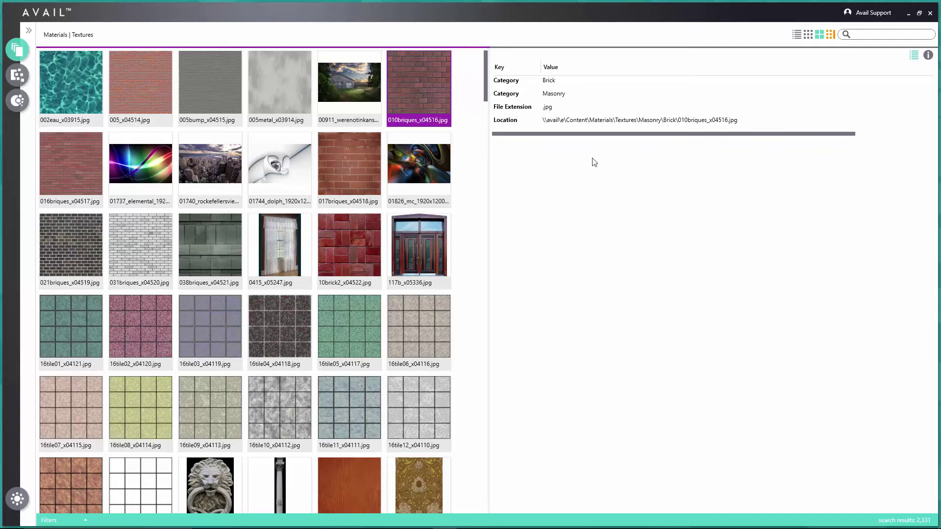
left_click_drag(489, 158, 688, 159)
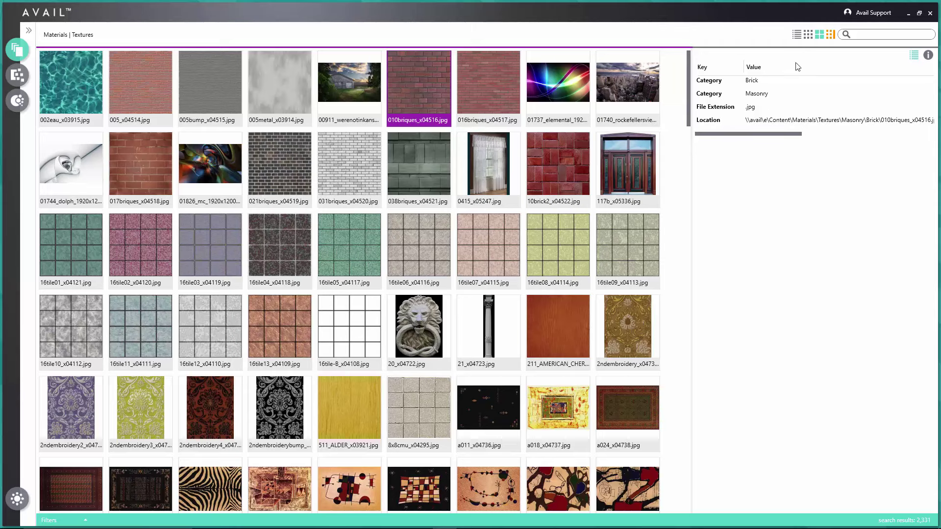
left_click(832, 35)
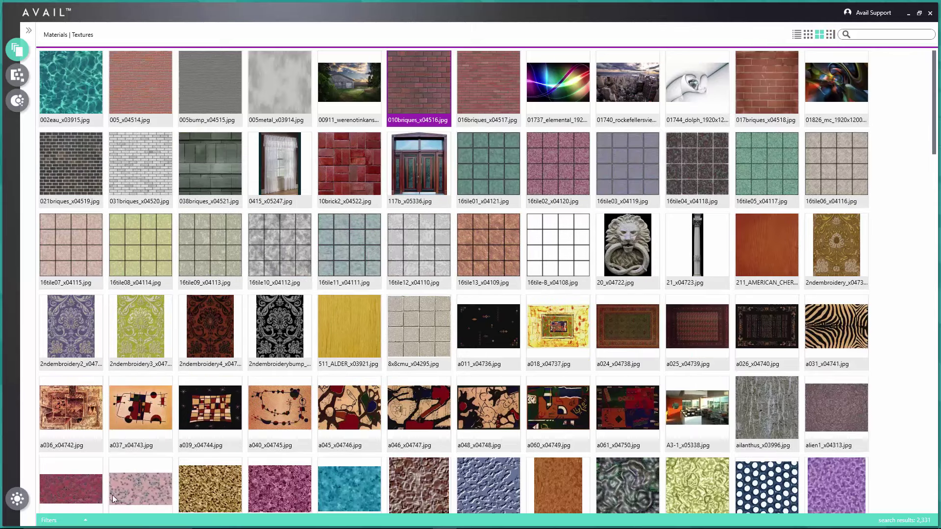
Expand the filters, limit the textures to the Exterior Surfaces category and Asphalt keyword, and look through the matching files.
left_click(86, 521)
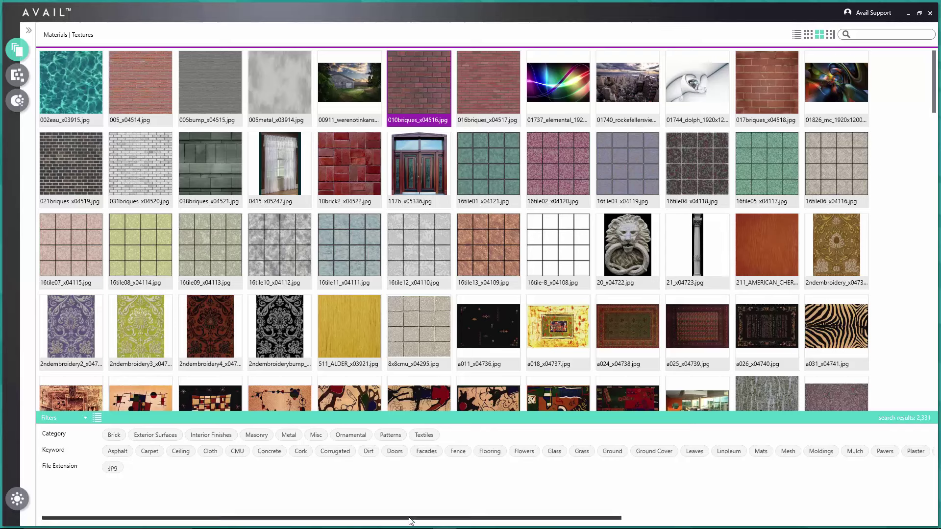
mouse_move(411, 522)
left_mouse_down()
mouse_move(533, 521)
mouse_move(411, 521)
left_mouse_up()
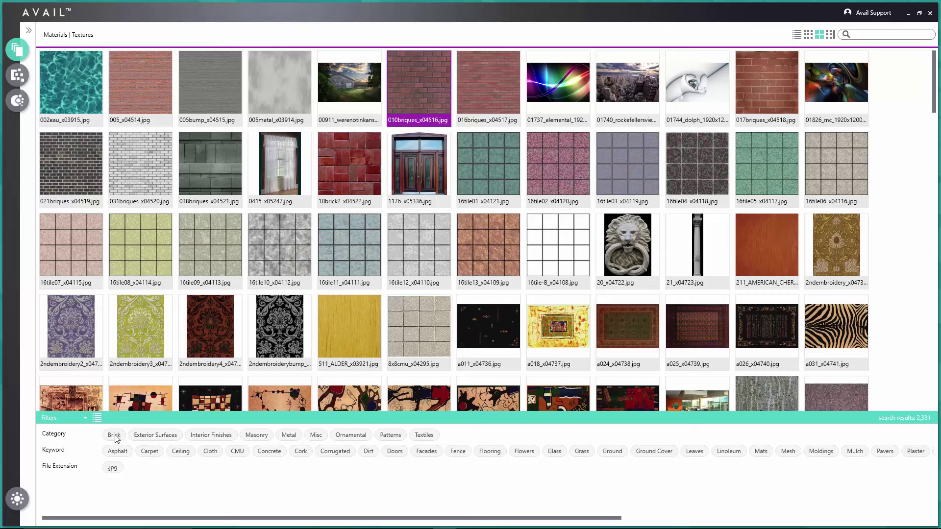
left_click(145, 435)
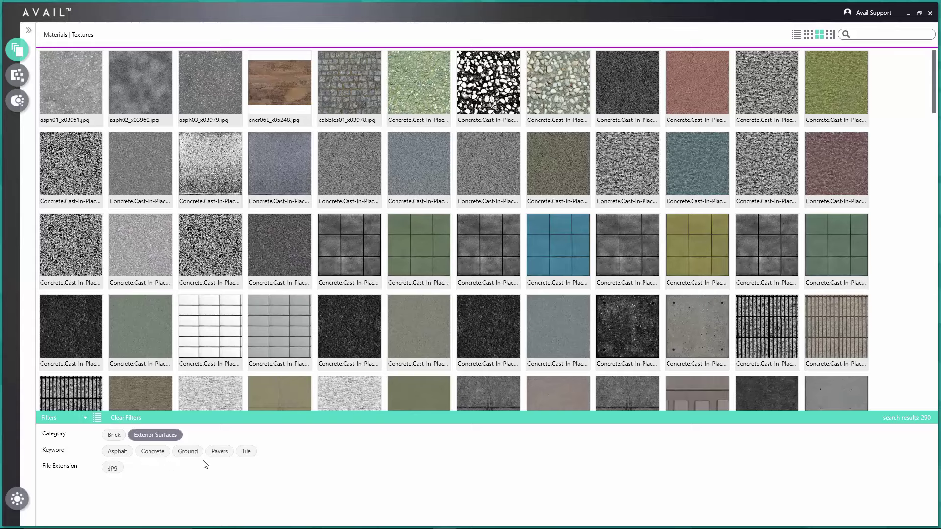
left_click(123, 455)
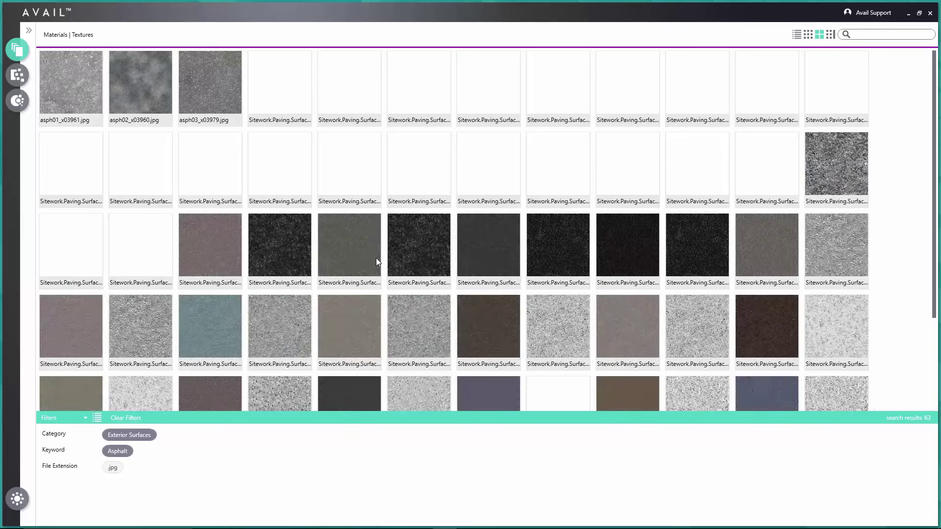
scroll(461, 244, "down", 2)
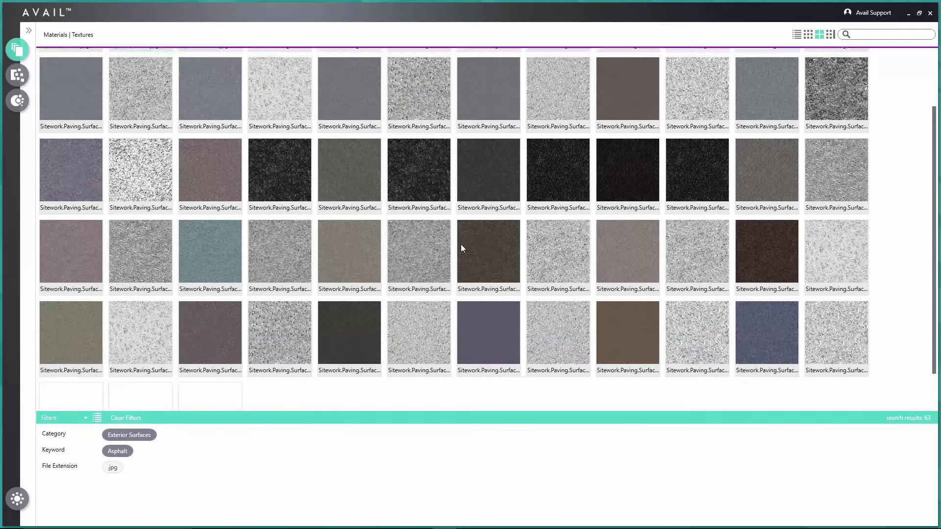
scroll(368, 266, "up", 2)
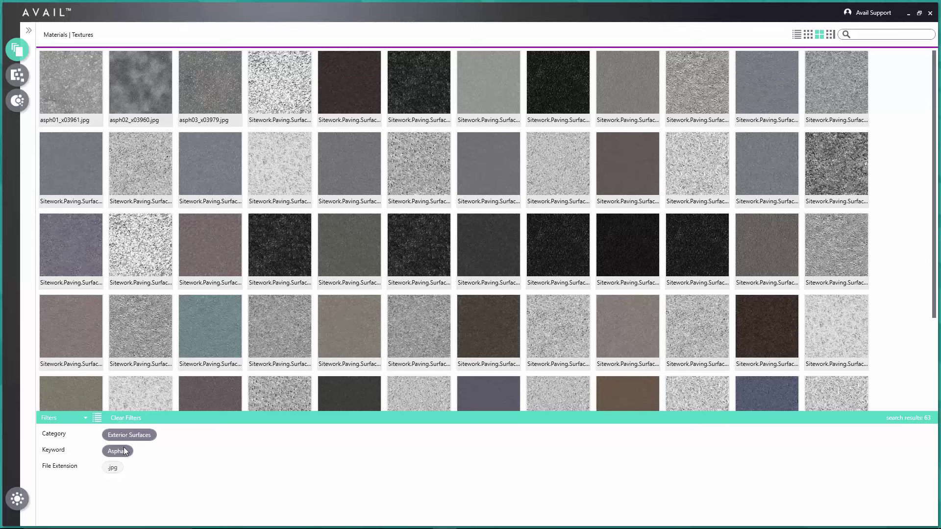
Clear the filters, show only textures with the Concrete keyword, and clear that filter again.
left_click(125, 420)
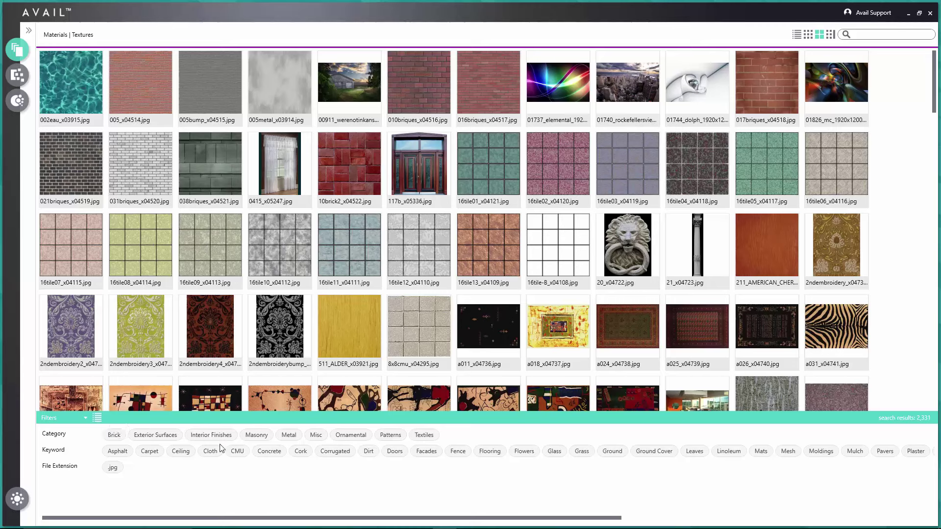
left_click(269, 451)
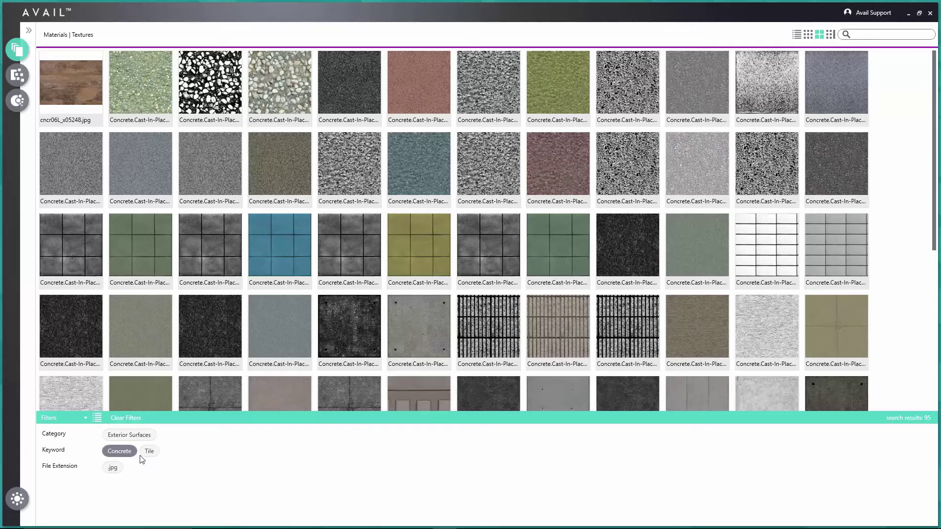
left_click(126, 419)
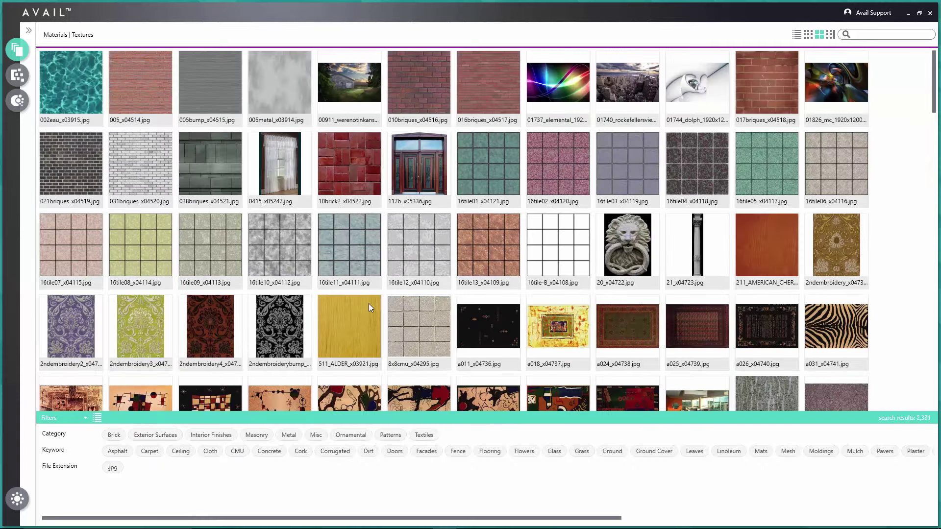
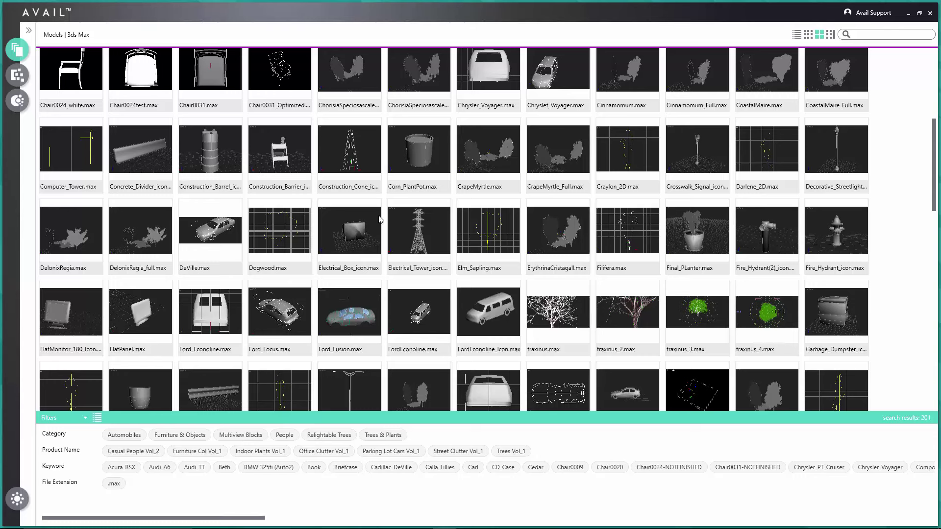
Inspect the tags assigned to Electrical_Box_icon.max and leave them unchanged.
right_click(355, 230)
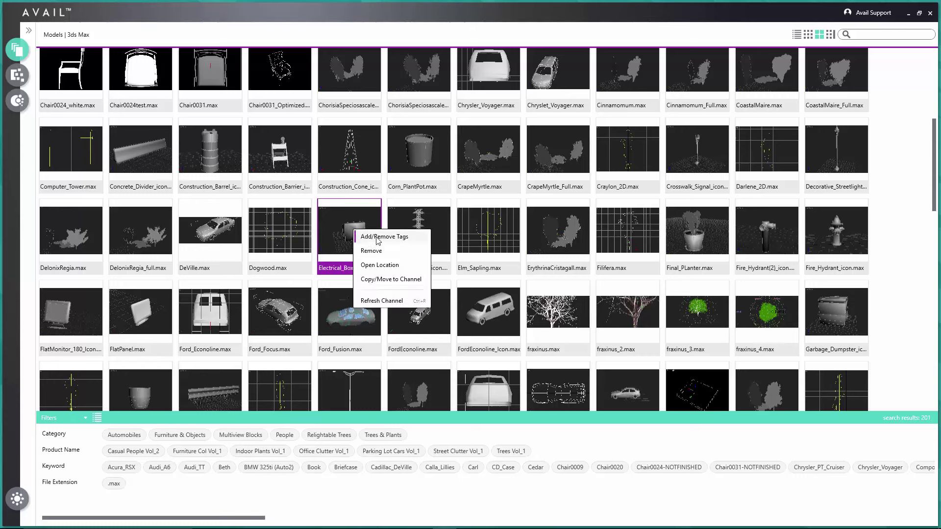
left_click(361, 238)
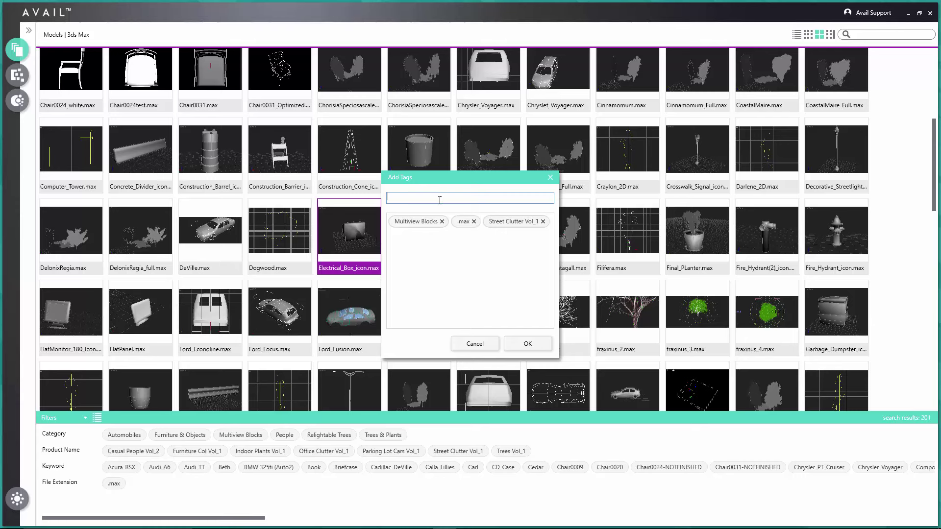
left_click(475, 345)
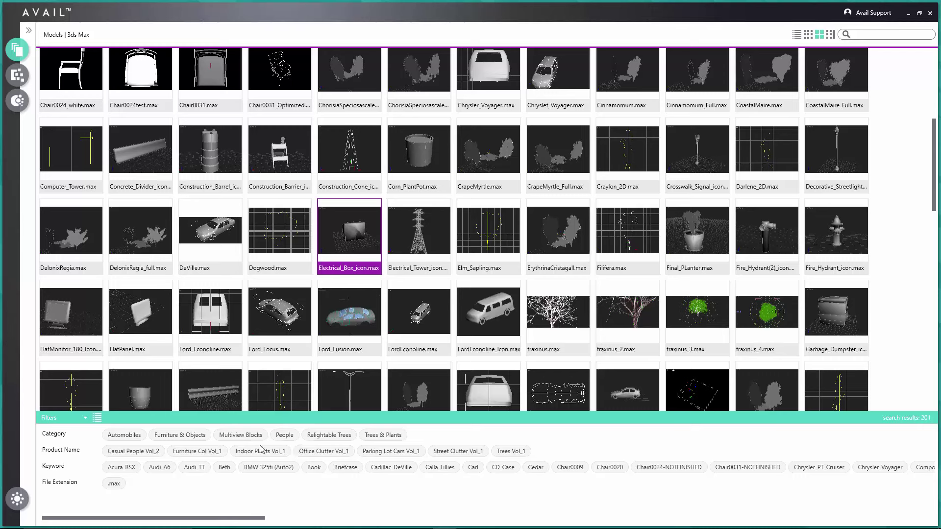
Filter the 3ds Max models to the Automobiles category and arrange 3ds Max and AVAIL side by side.
left_click(124, 435)
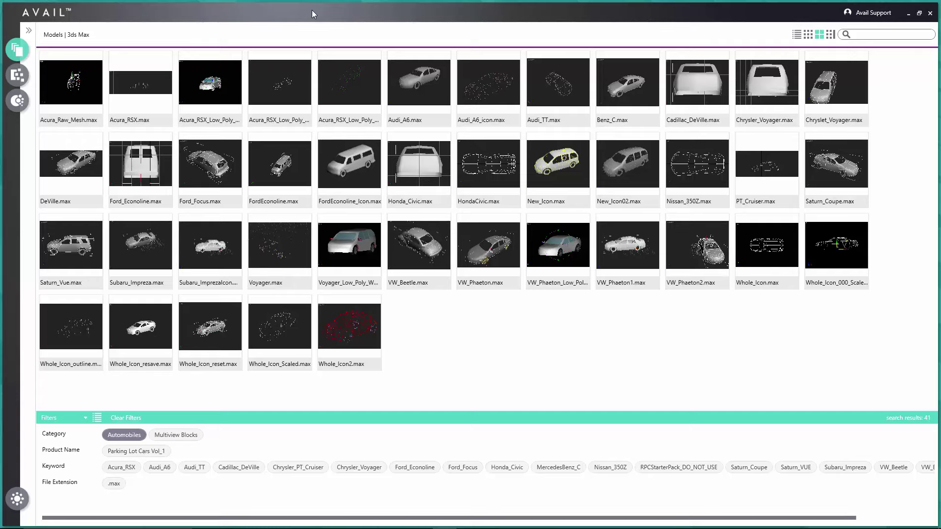
left_click_drag(312, 10, 599, 64)
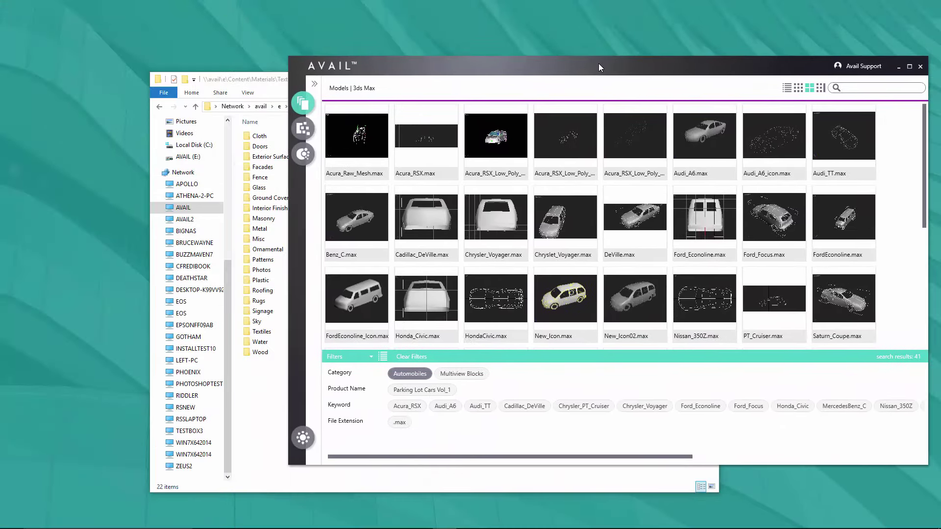
mouse_move(490, 527)
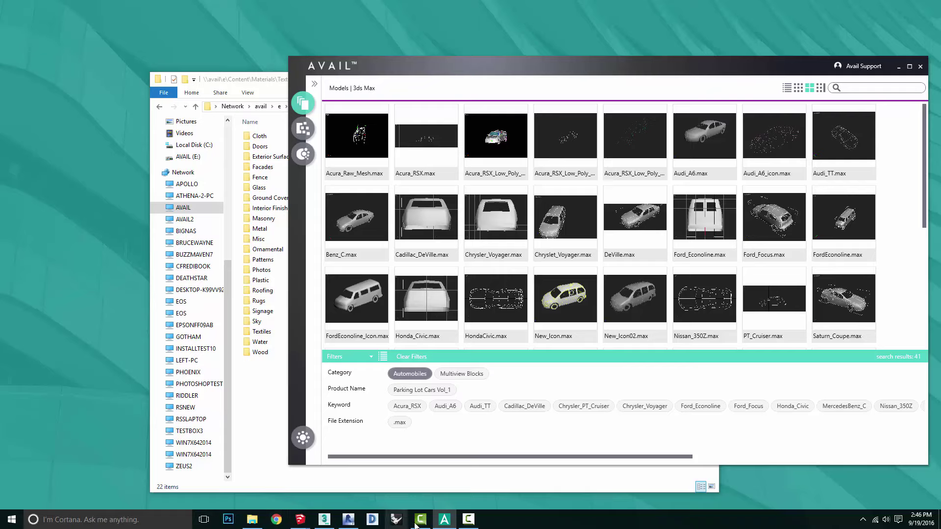
left_click(324, 519)
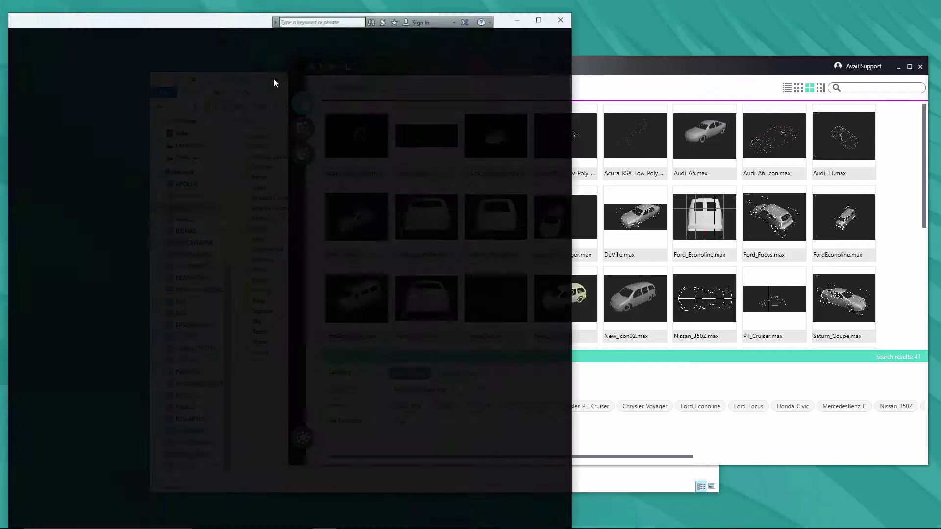
left_click_drag(610, 74, 940, 64)
left_click(140, 100)
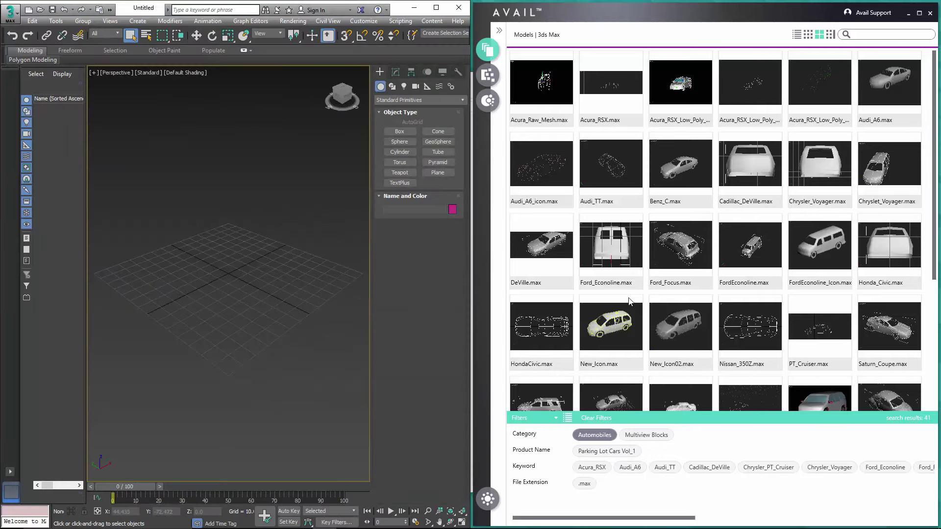
Merge FordEconoline_Icon.max from the AVAIL channel into the empty 3ds Max scene, near the grid centre.
left_click(823, 264)
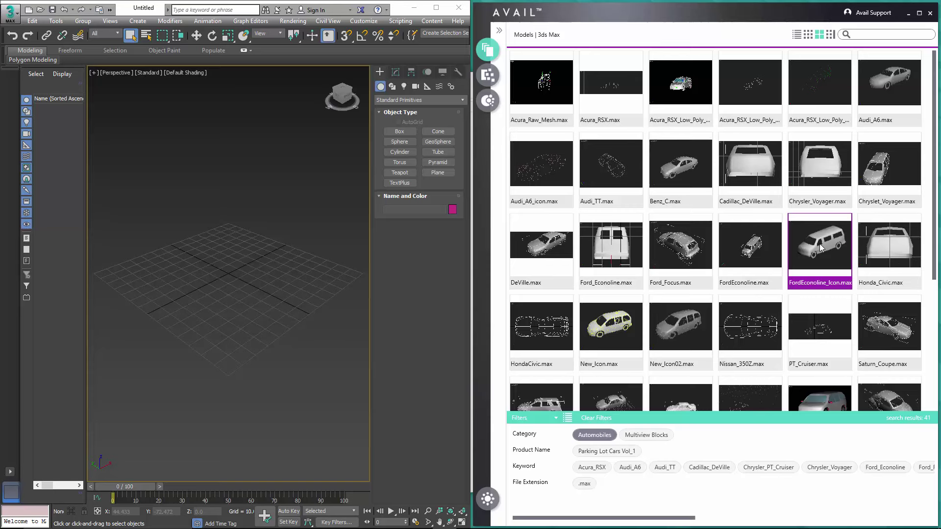
left_click_drag(808, 252, 267, 318)
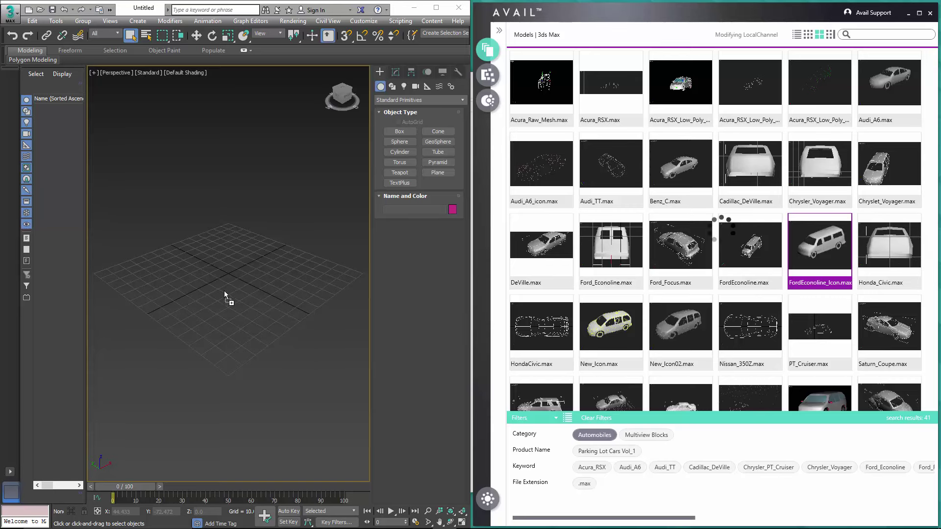
left_click_drag(225, 290, 221, 280)
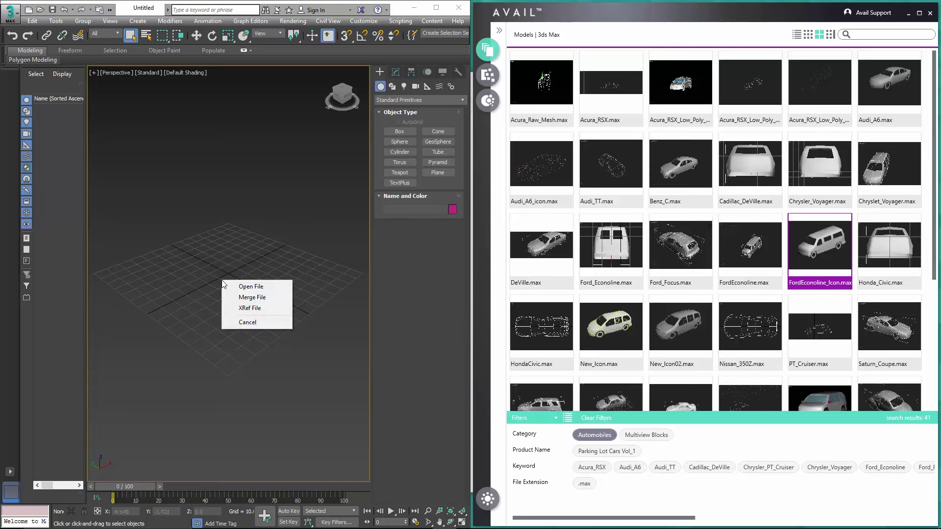
left_click(250, 298)
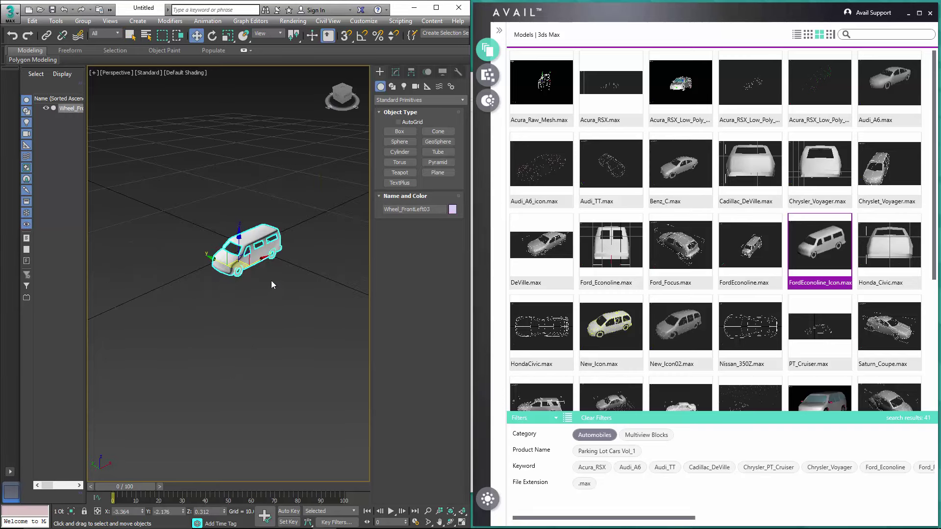
scroll(260, 284, "up", 4)
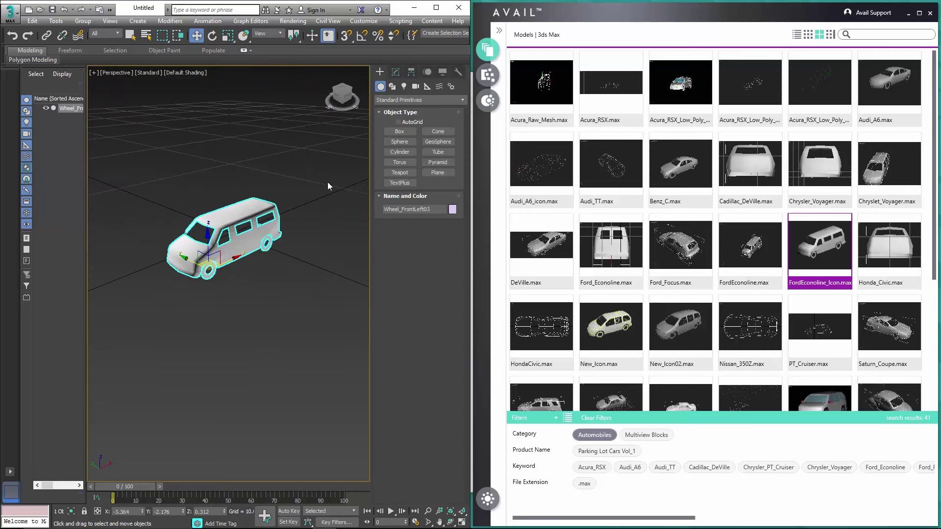
left_click(451, 511)
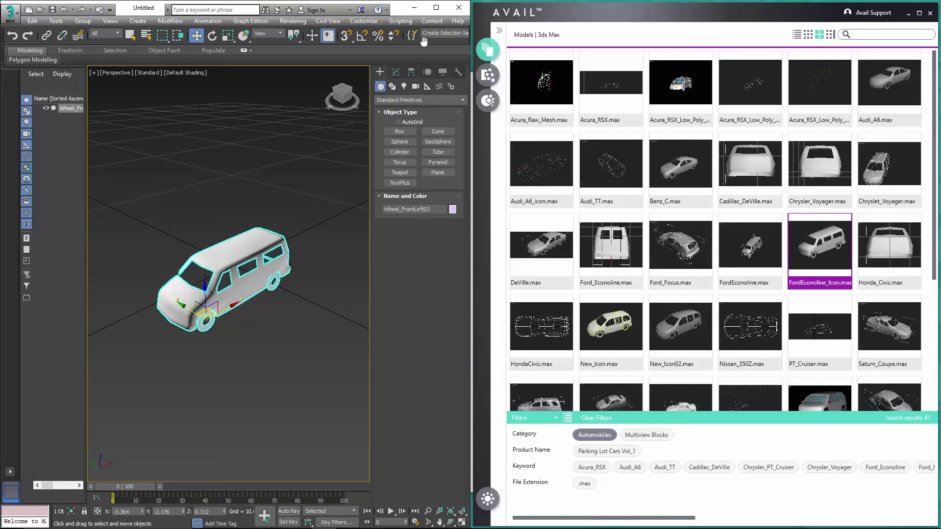
Open the Slate Material Editor in 3ds Max and bring the Maps settings of Material #25 into view.
left_click_drag(423, 41, 307, 44)
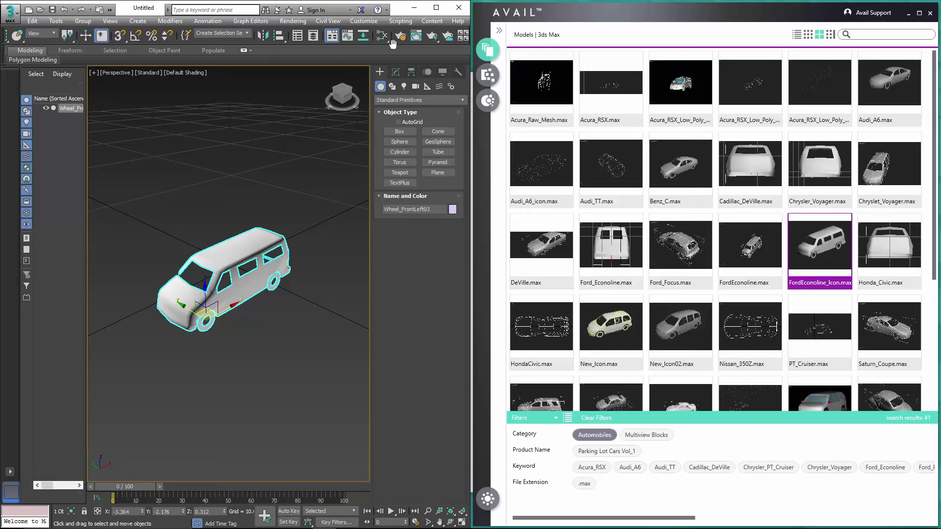
left_click_drag(425, 42, 335, 50)
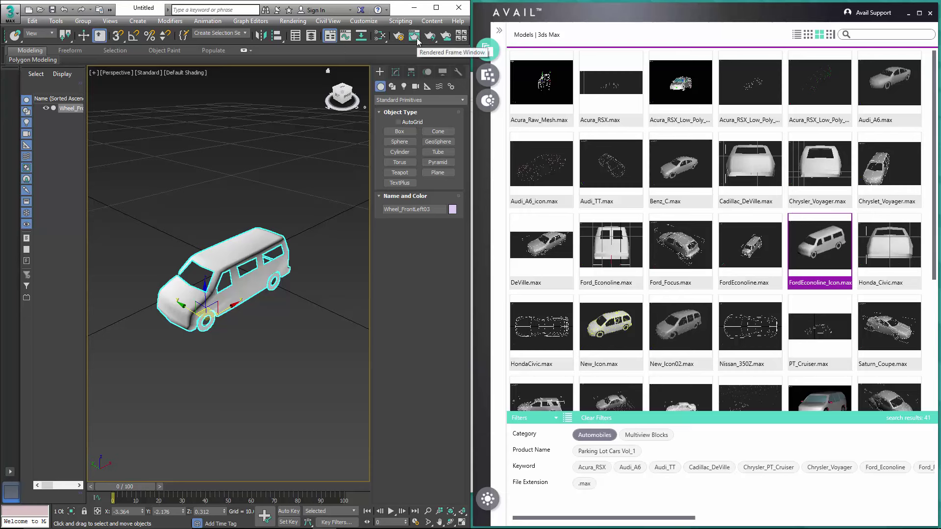
left_click(381, 40)
mouse_move(337, 58)
left_mouse_down()
mouse_move(313, 73)
mouse_move(289, 73)
left_mouse_up()
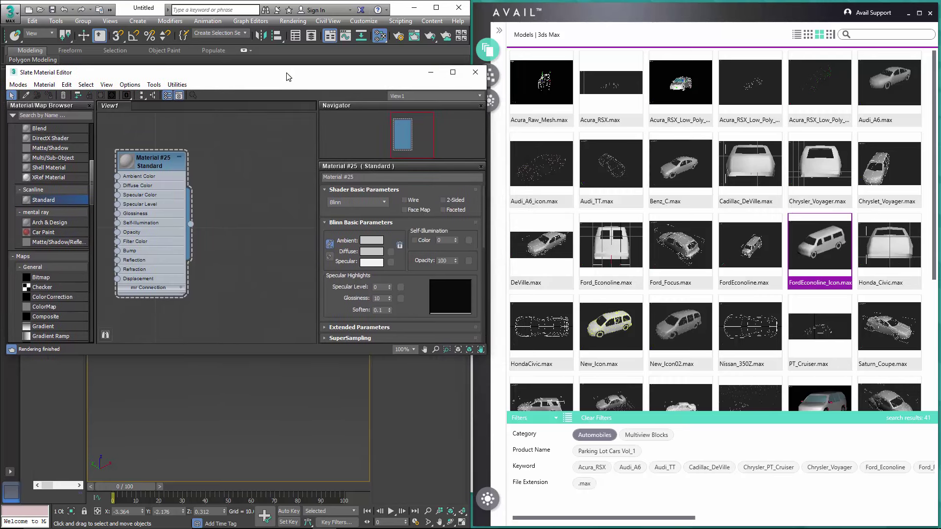
left_click_drag(413, 308, 424, 206)
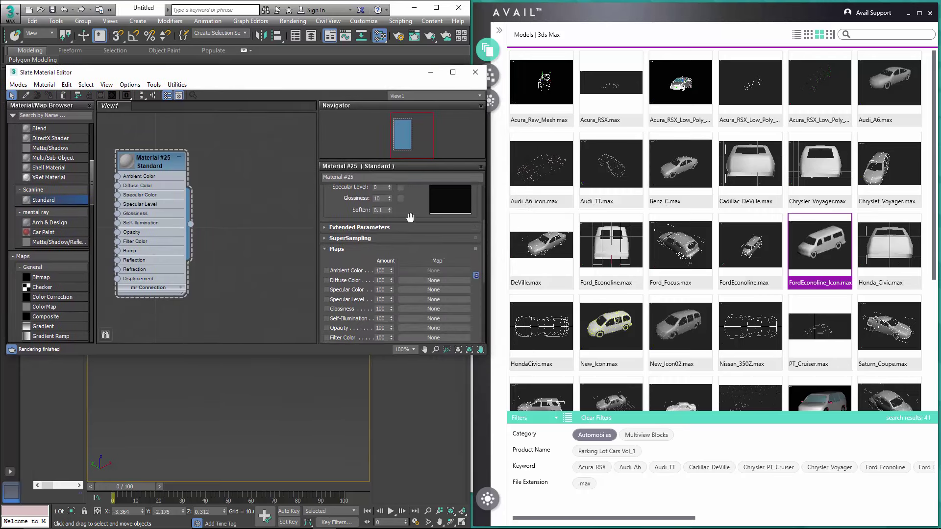
Switch AVAIL to the Materials | Textures channel, filter it by the Carpet keyword, and look through the textures.
left_click(600, 8)
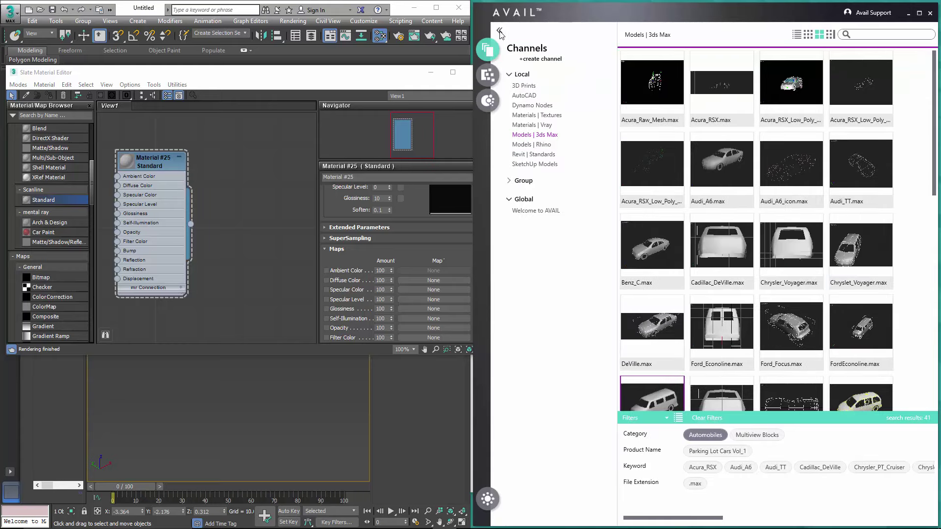
left_click(499, 31)
left_click(529, 114)
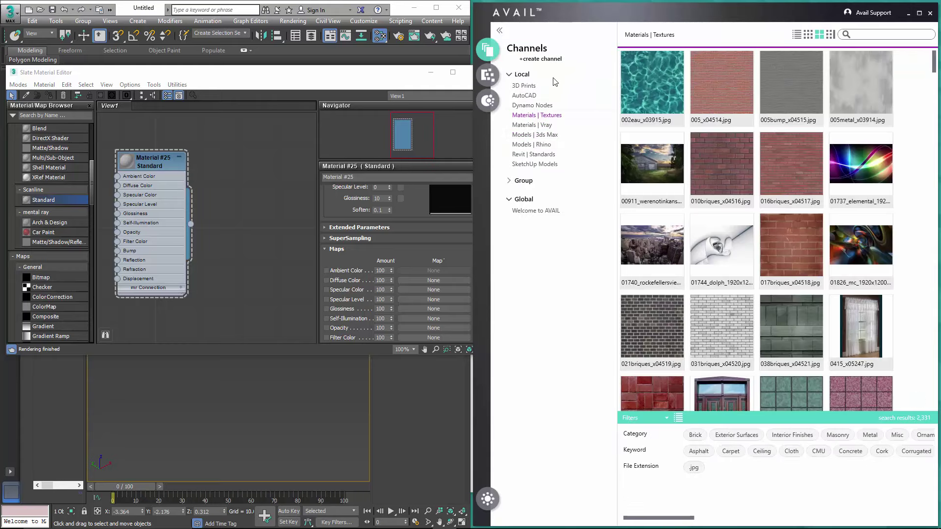
left_click(500, 30)
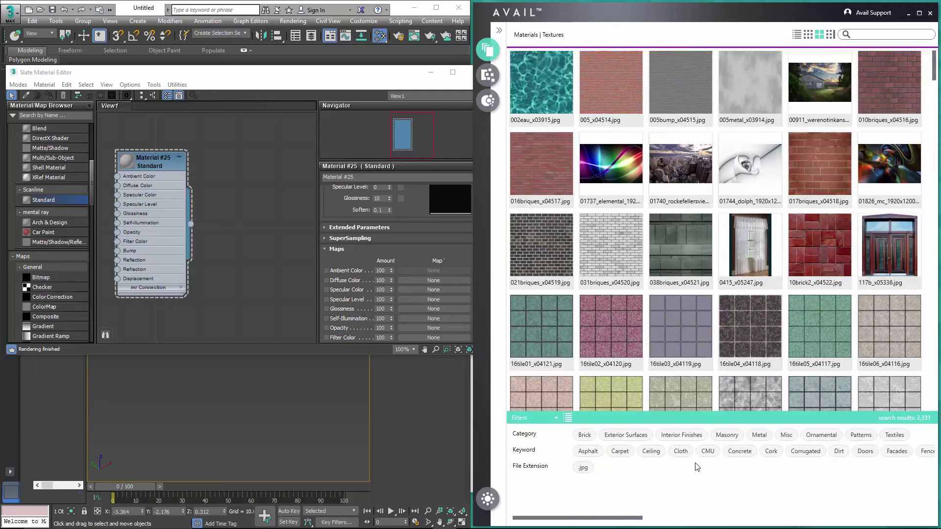
left_click(621, 451)
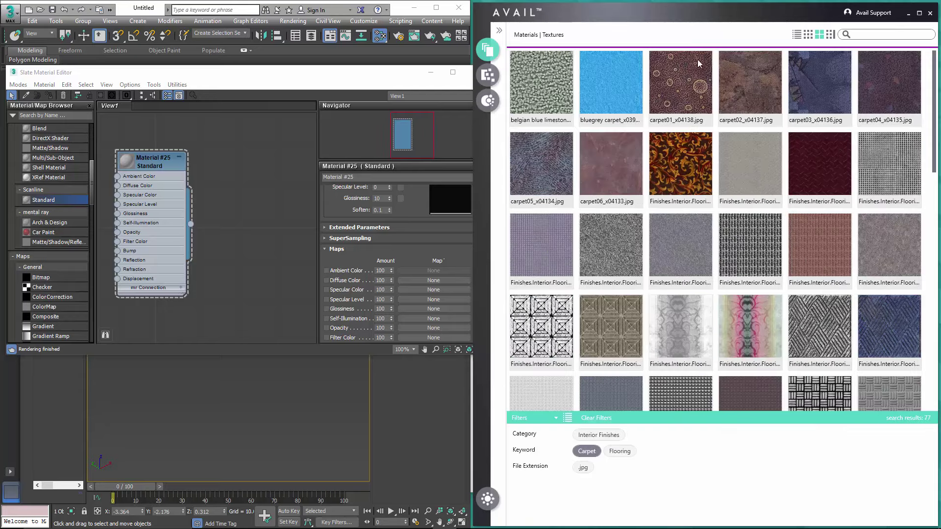
scroll(688, 276, "down", 5)
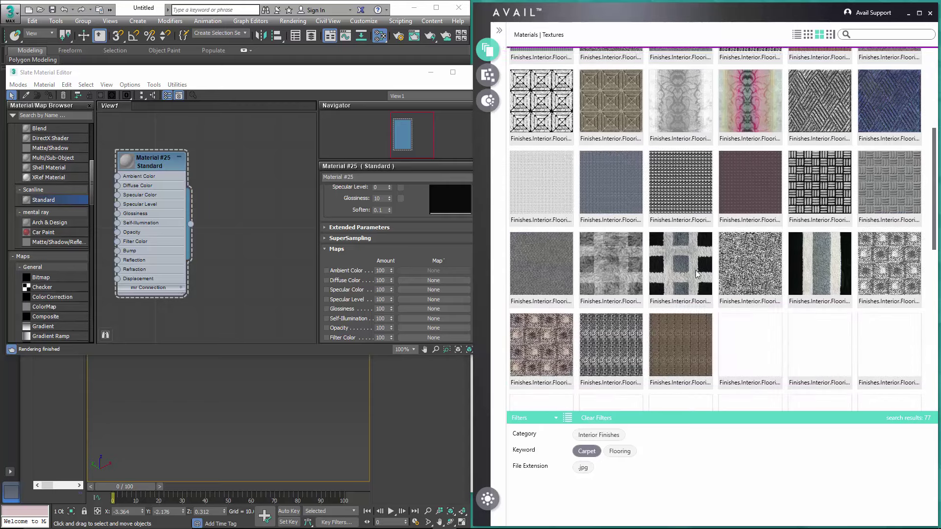
scroll(701, 274, "up", 2)
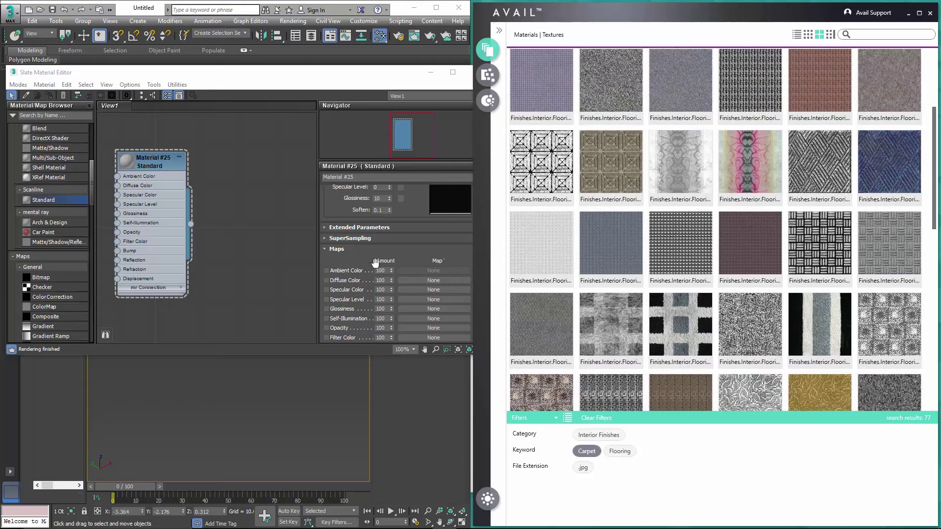
Assign the black, white and grey checked carpet texture to the Diffuse Color map of Material #25.
left_click(683, 326)
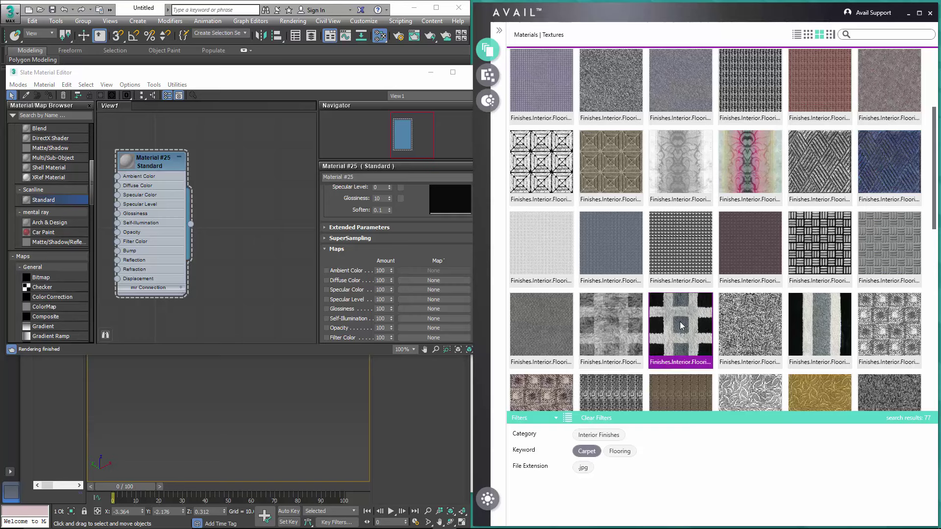
left_click_drag(682, 326, 425, 281)
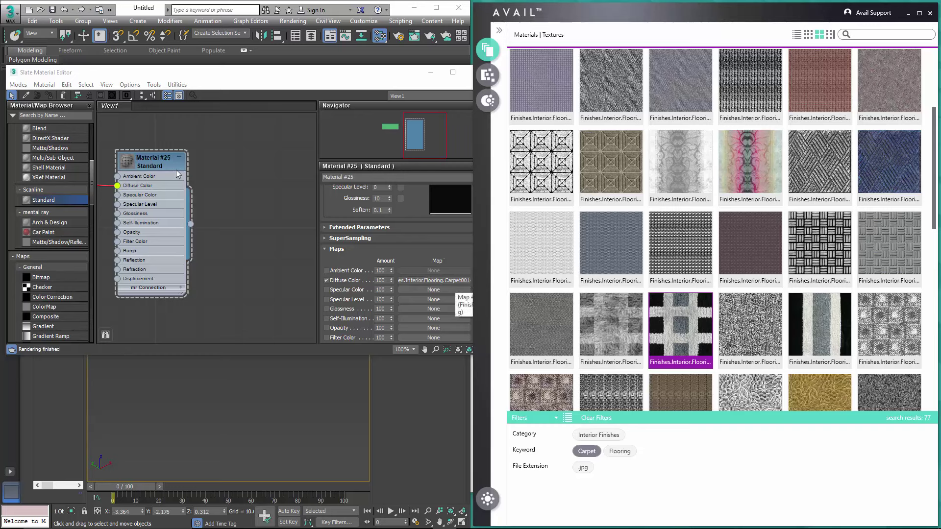
mouse_move(157, 154)
left_mouse_down()
mouse_move(176, 157)
mouse_move(167, 155)
left_mouse_up()
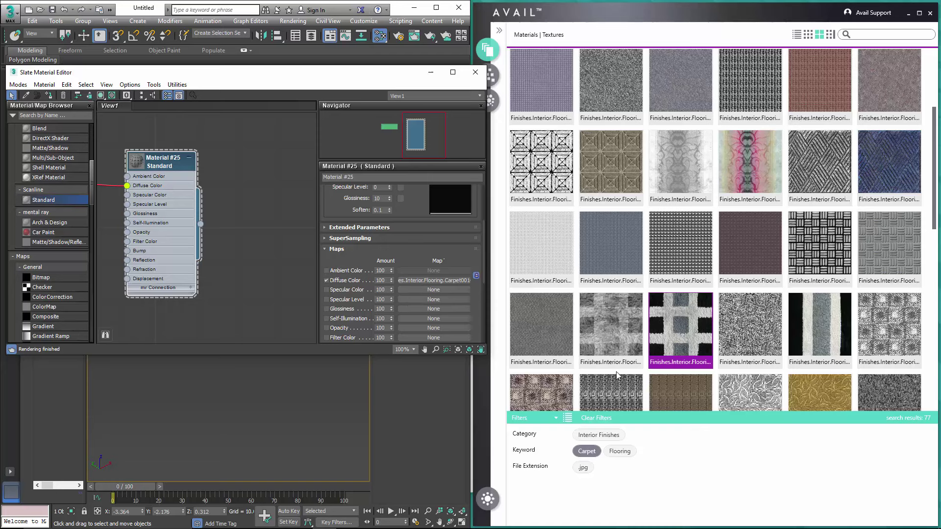
Clear the Carpet keyword filter, minimize 3ds Max, and float the AVAIL window with its filters collapsed.
left_click(587, 451)
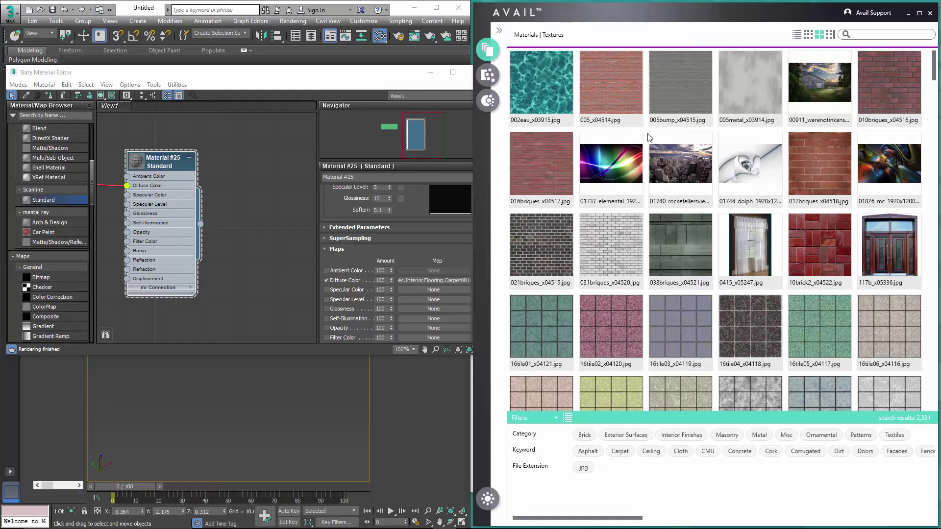
left_click(417, 8)
left_click_drag(628, 13, 265, 44)
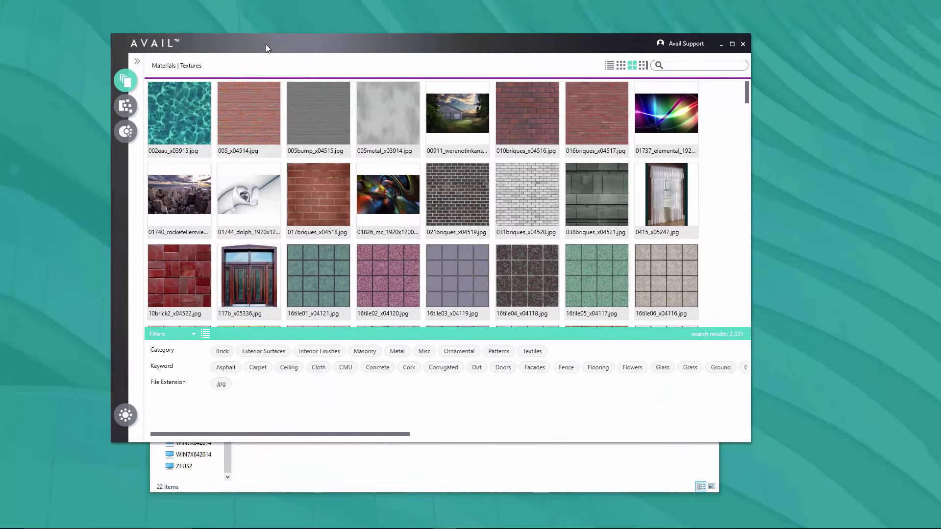
left_click(193, 335)
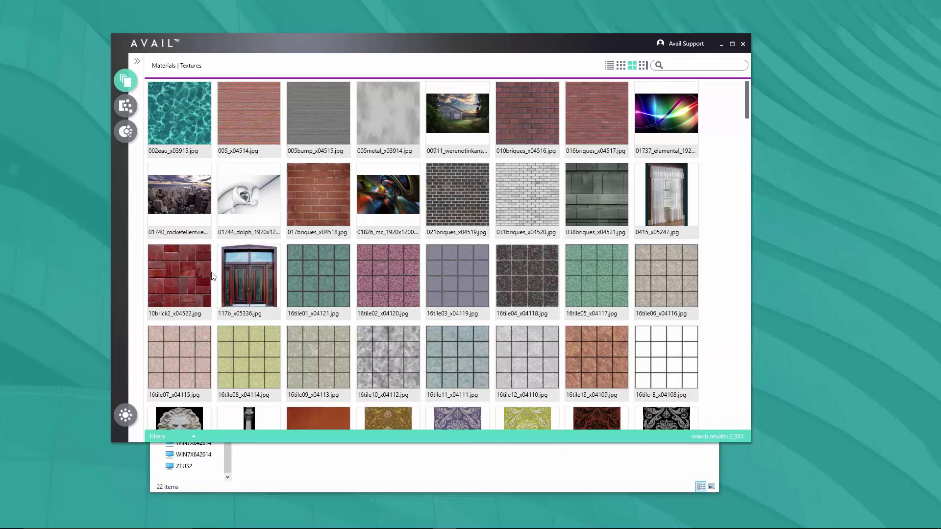
mouse_move(250, 53)
left_mouse_down()
mouse_move(319, 31)
mouse_move(253, 34)
mouse_move(251, 45)
left_mouse_up()
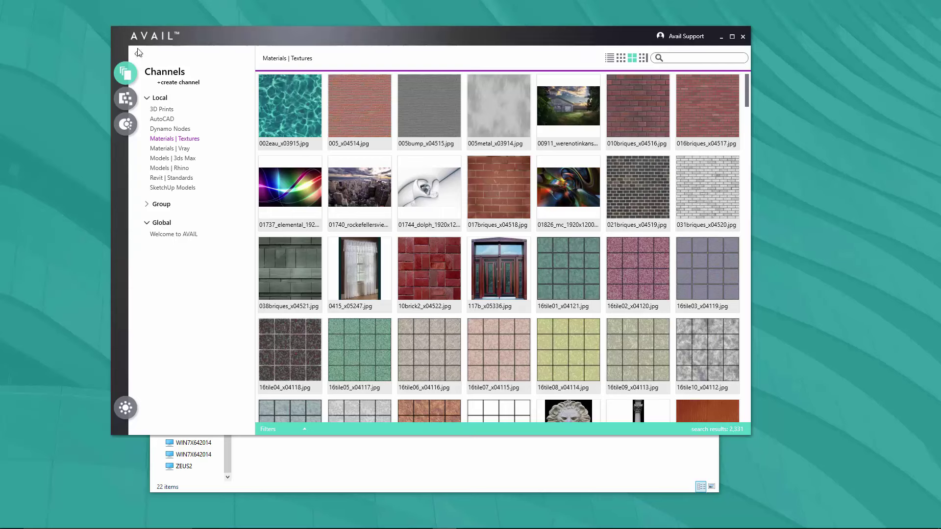
Create a local channel named Photos and move the AVAIL window aside to expose the file explorer behind it.
left_click(186, 83)
left_click_drag(409, 194, 295, 196)
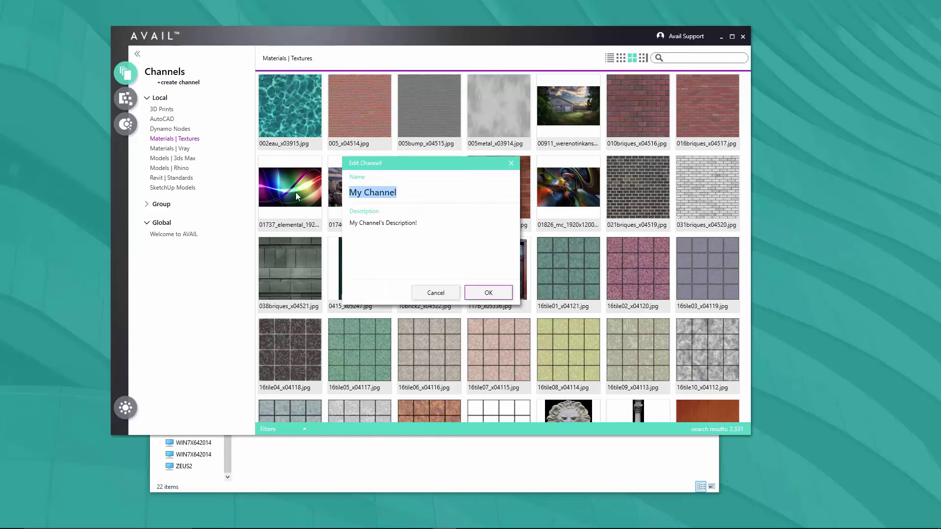
type("Photos")
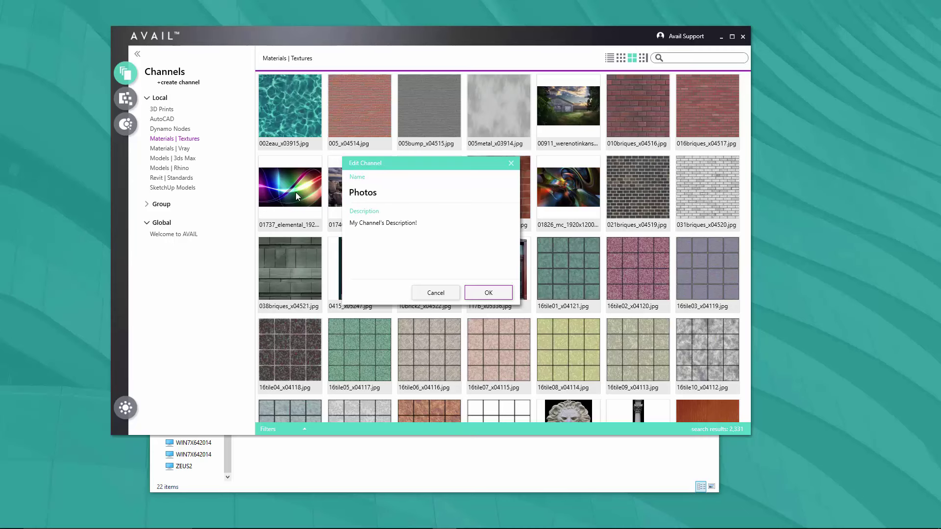
left_click(488, 293)
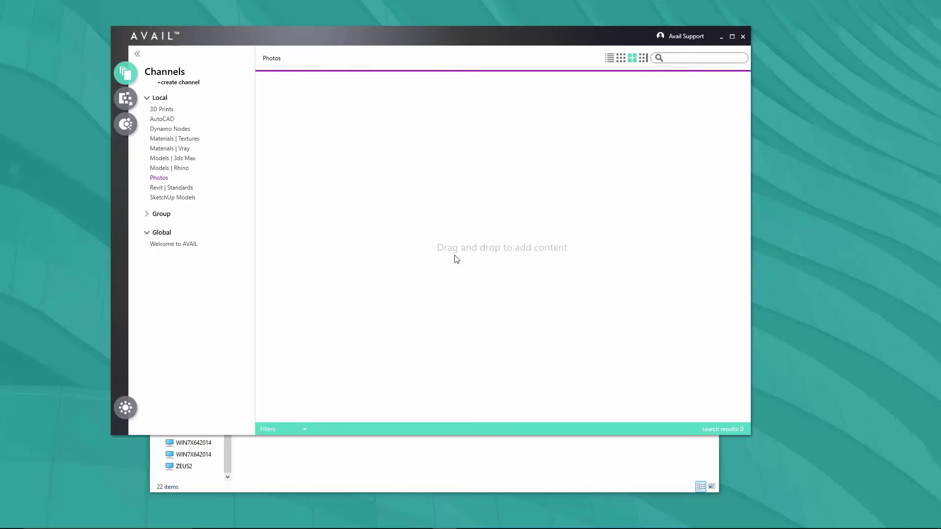
left_click_drag(459, 38, 602, 35)
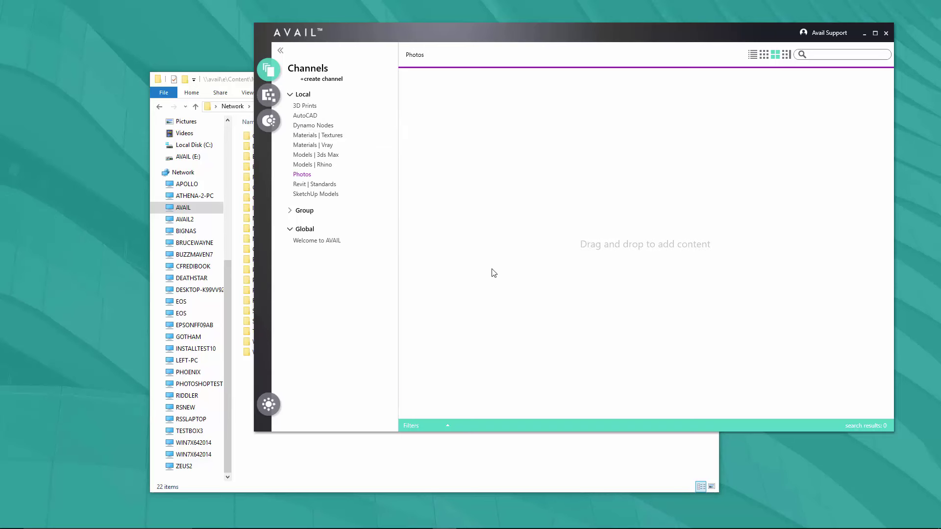
Bring the file explorer to the front, shift it aside, and open the Photos folder in the e share on avail.
left_click(231, 72)
left_click_drag(346, 77, 242, 91)
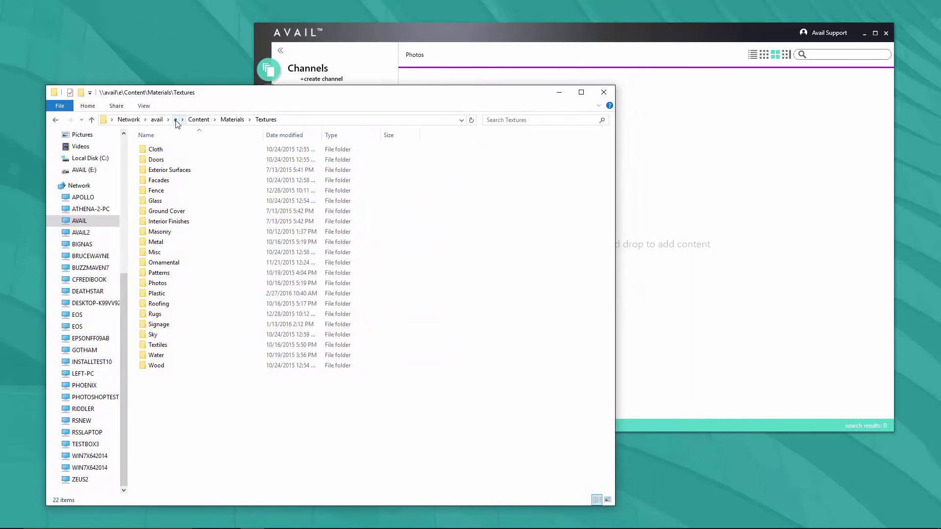
left_click(199, 120)
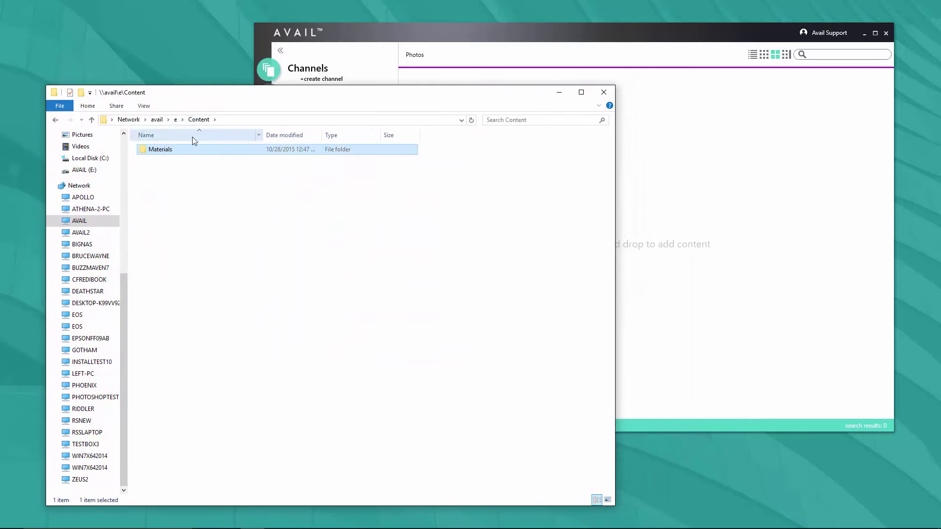
left_click(176, 120)
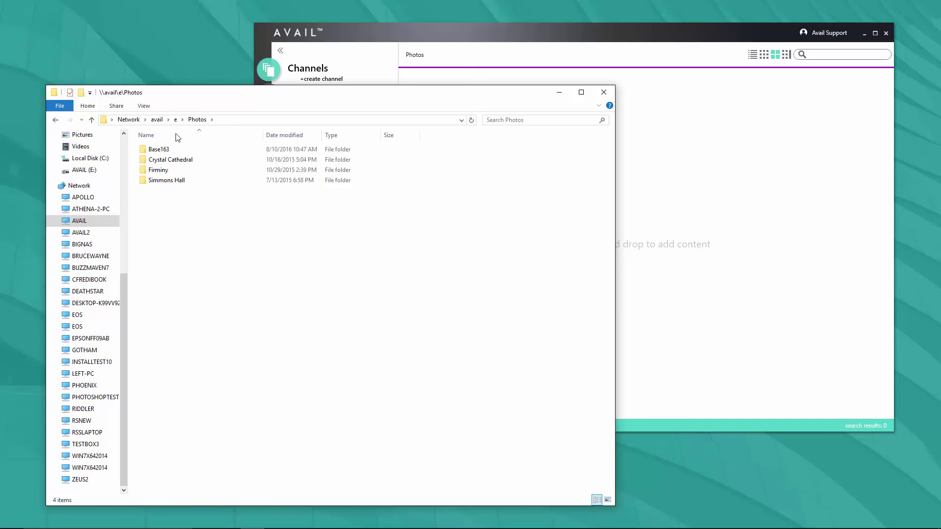
Look inside the Base163 project folder and its Construction subfolder, check Simmons Hall, and return to the Photos folder.
double_click(159, 150)
left_click(161, 152)
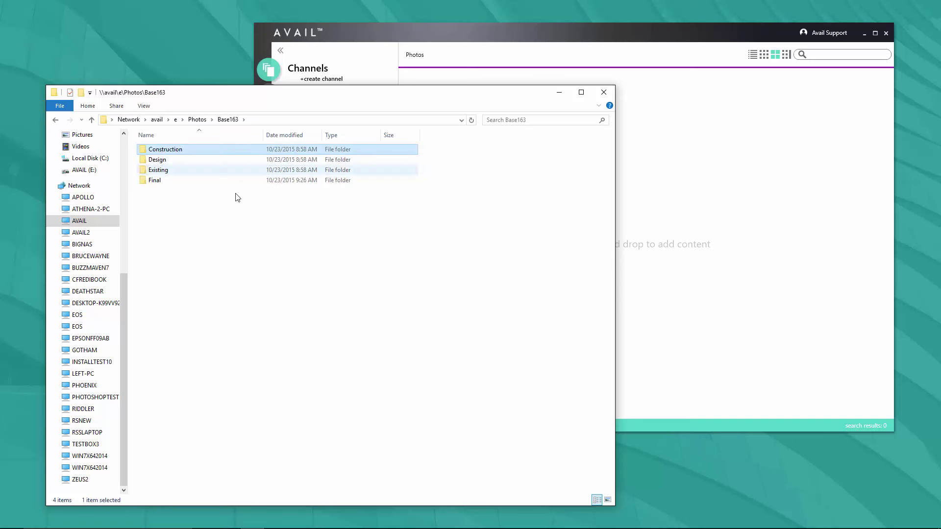
double_click(170, 150)
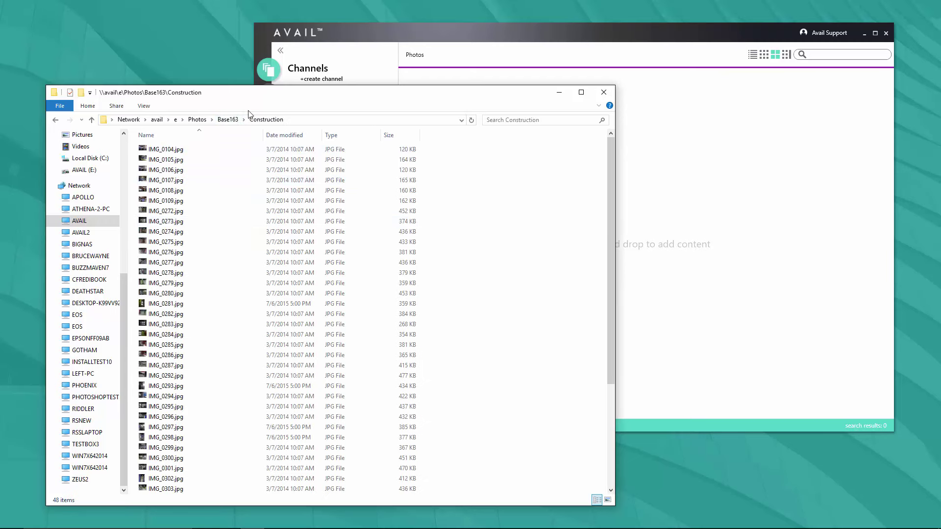
left_click(229, 120)
left_click(196, 121)
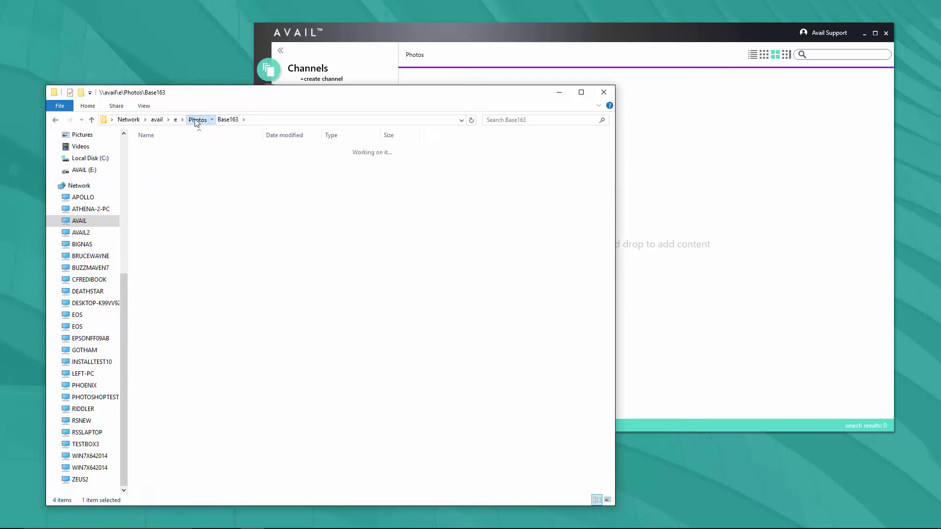
double_click(163, 181)
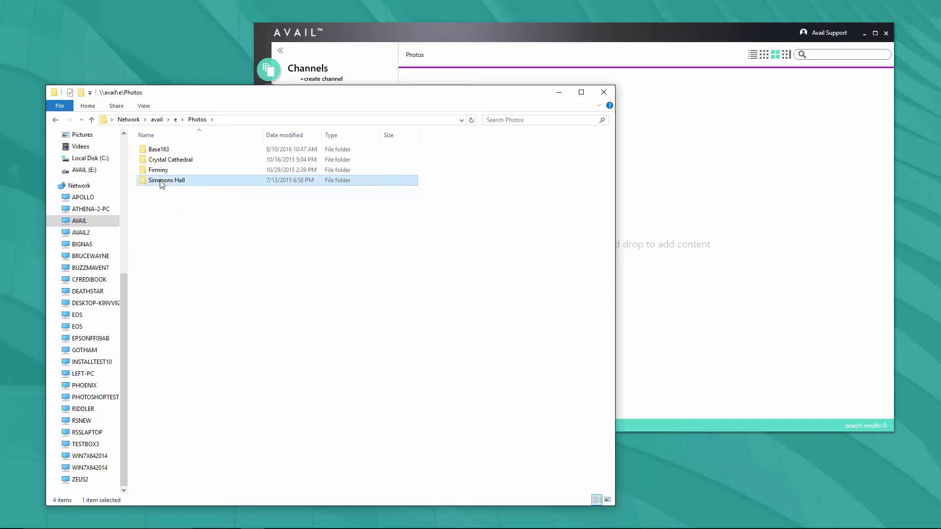
left_click(205, 121)
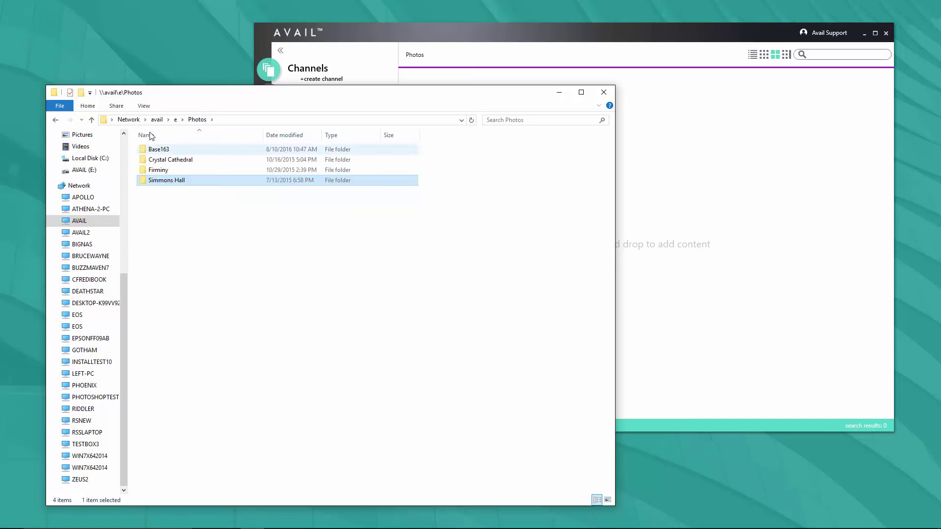
Index all four project folders into the Photos channel, excluding db files and adding no tags, without saving the list of excluded files.
left_click_drag(221, 253, 770, 166)
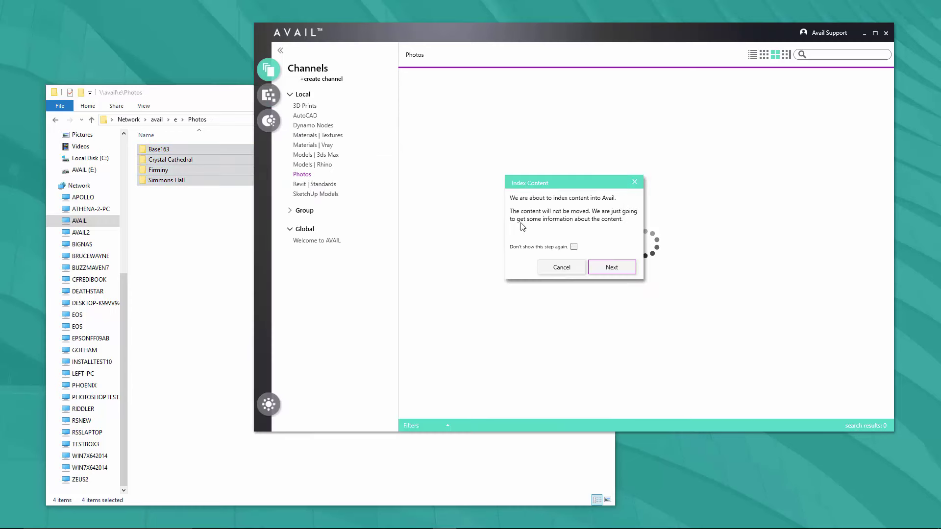
left_click(607, 268)
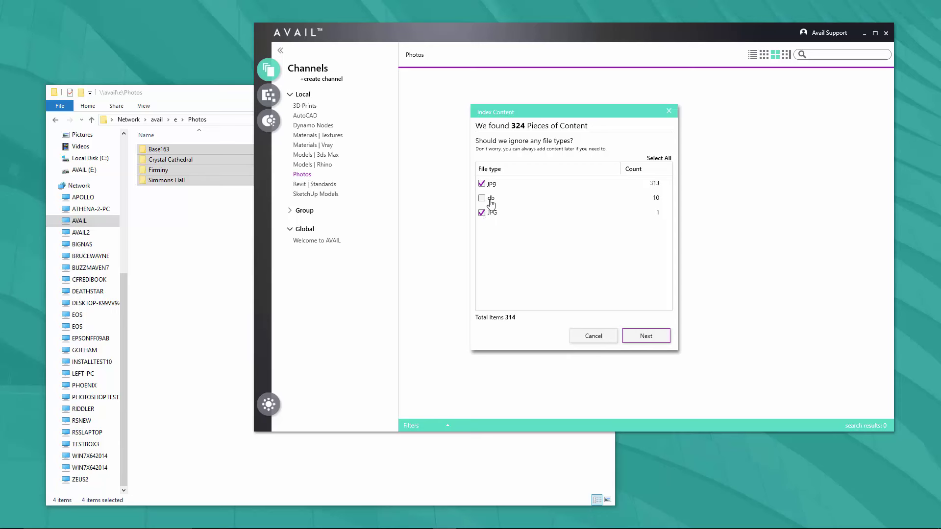
left_click(637, 338)
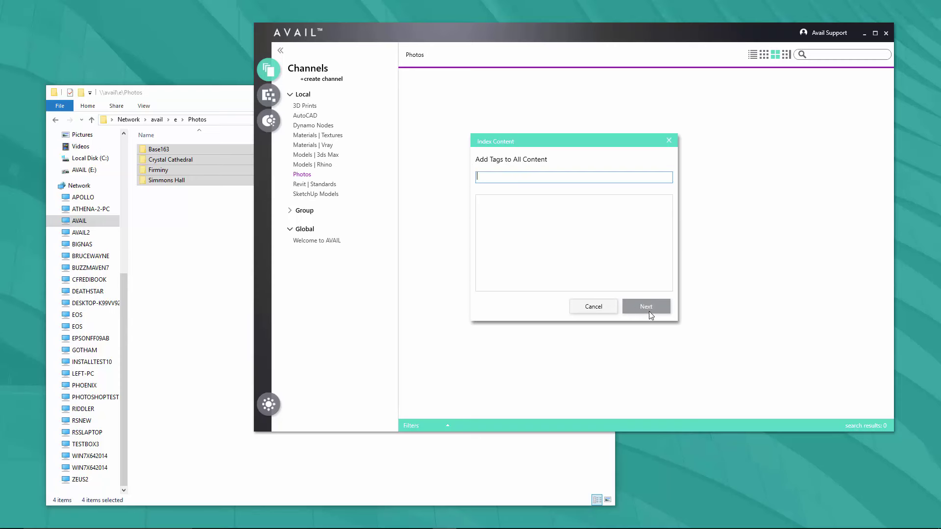
left_click(649, 311)
left_click(635, 41)
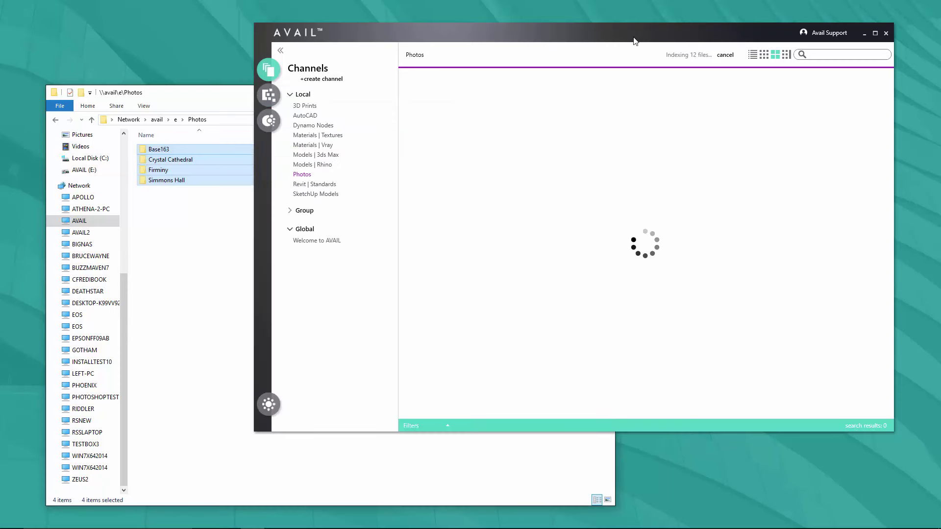
left_click_drag(664, 40, 582, 45)
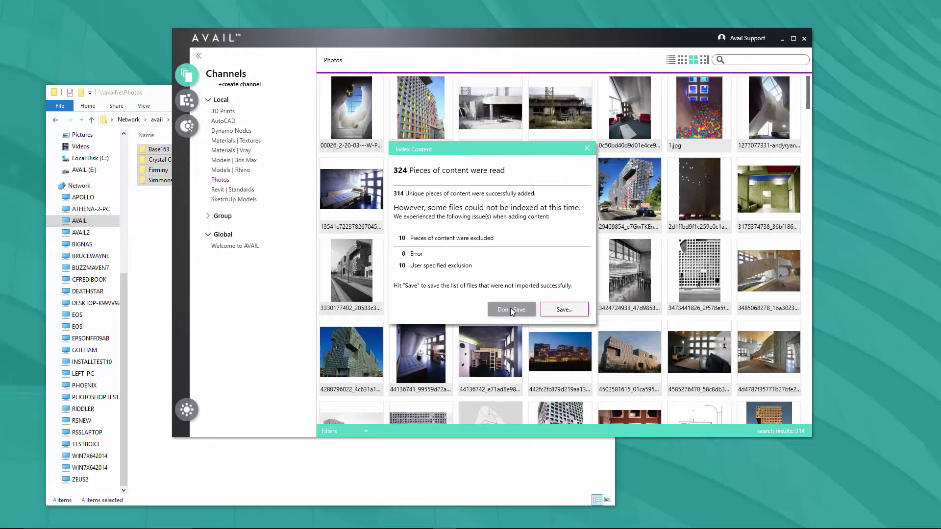
left_click(502, 311)
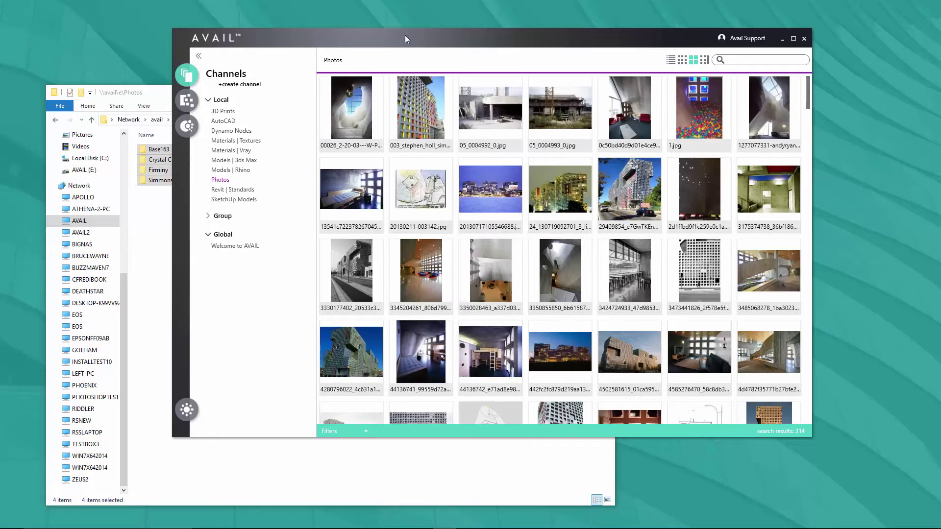
Maximize the AVAIL window, collapse the channel list, and expand the filters for the Photos channel.
double_click(388, 37)
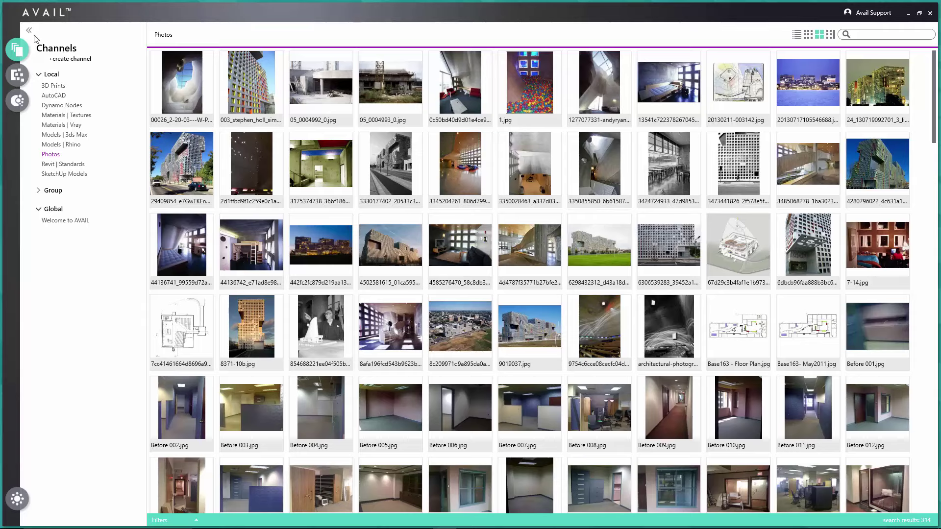
left_click(29, 31)
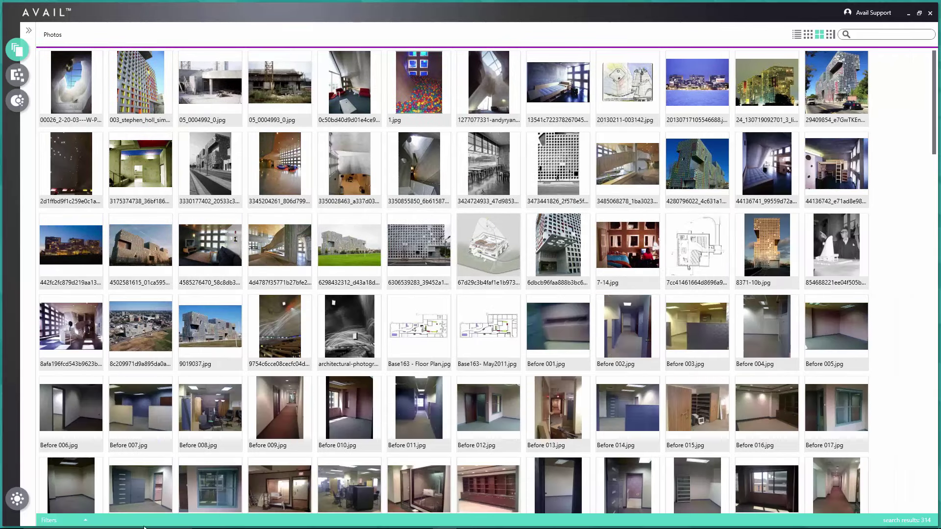
left_click(87, 521)
Look through the indexed photos, filter them by the Exterior keyword, and clear the filter.
scroll(517, 282, "down", 2)
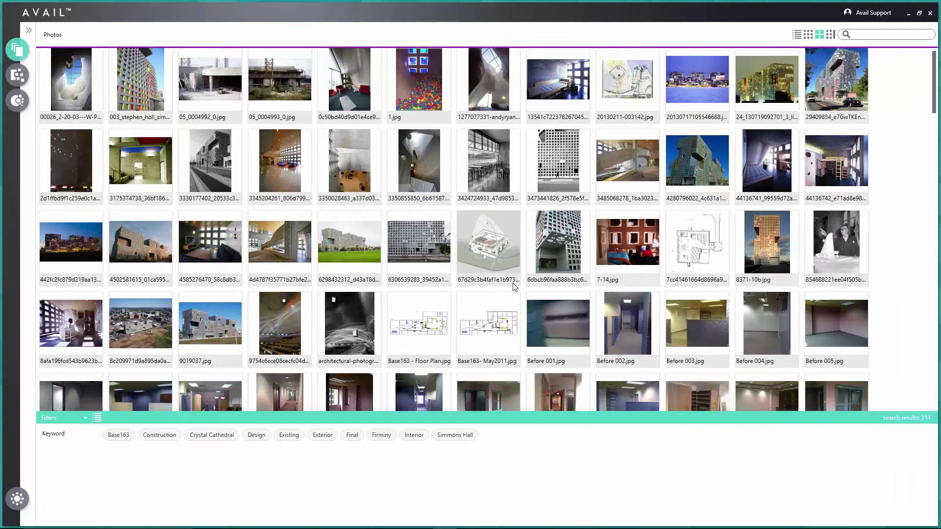
scroll(516, 286, "down", 10)
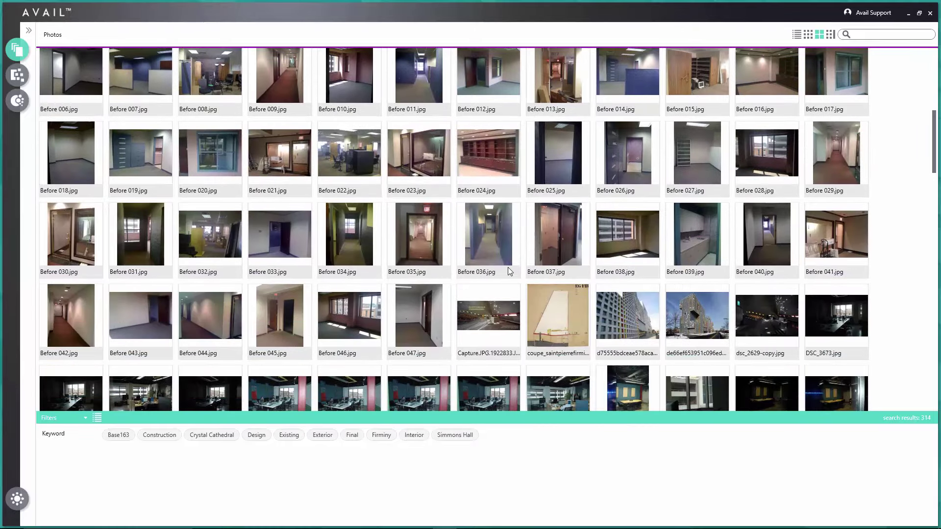
scroll(509, 271, "down", 7)
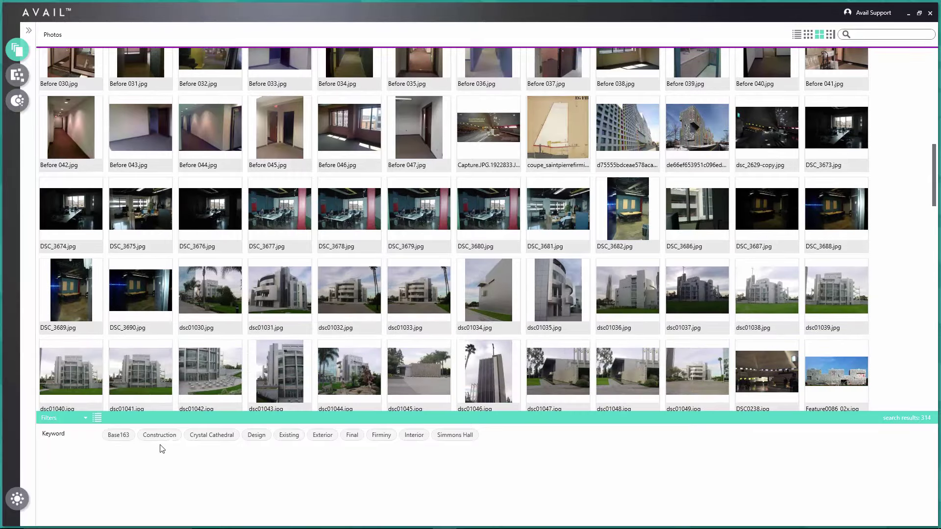
left_click(323, 436)
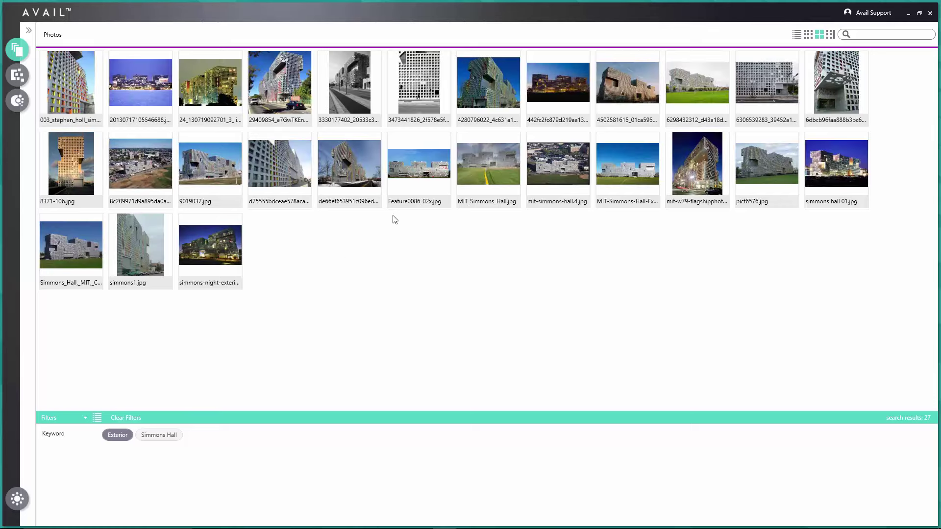
left_click(119, 418)
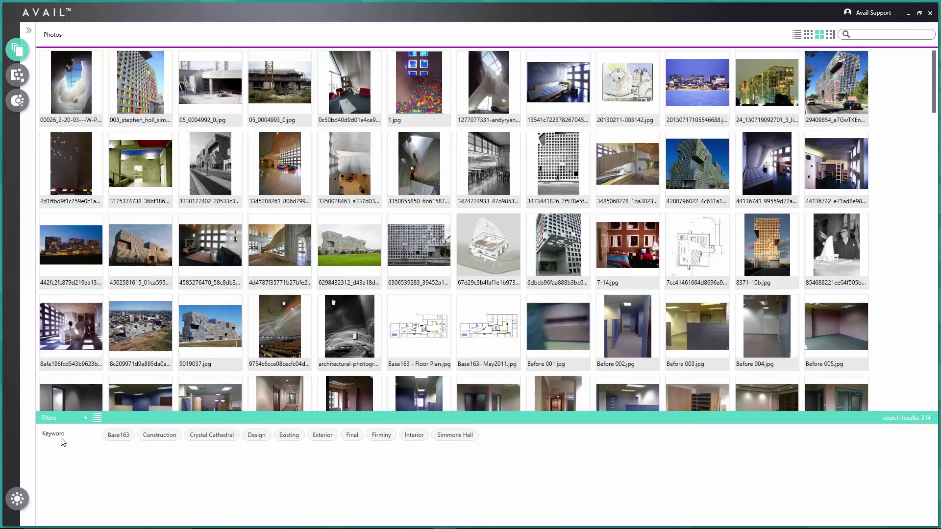
In the Tag Editor, assign the Project Name key to the Base163, Crystal Cathedral, Firminy and Simmons Hall values of the Photos channel.
left_click(19, 101)
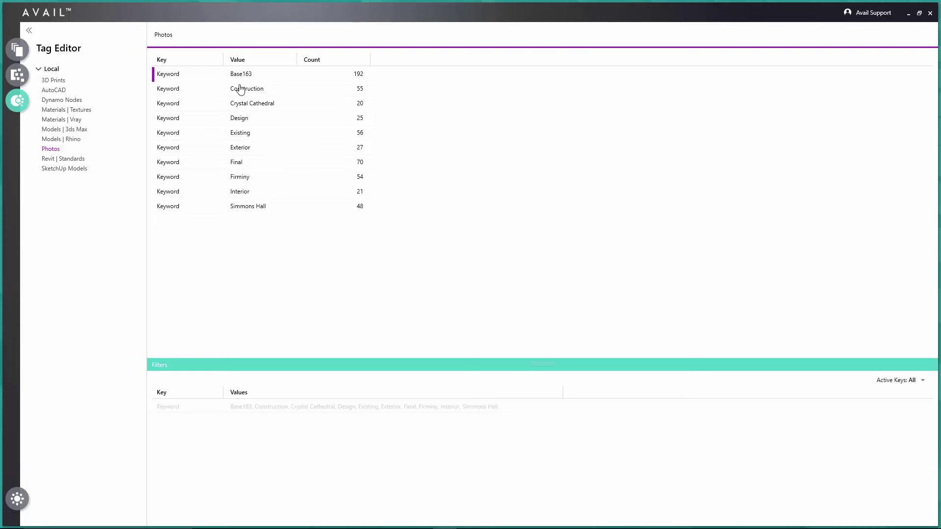
left_click(245, 104)
left_click(248, 207)
left_click(239, 178)
right_click(242, 180)
left_click(261, 198)
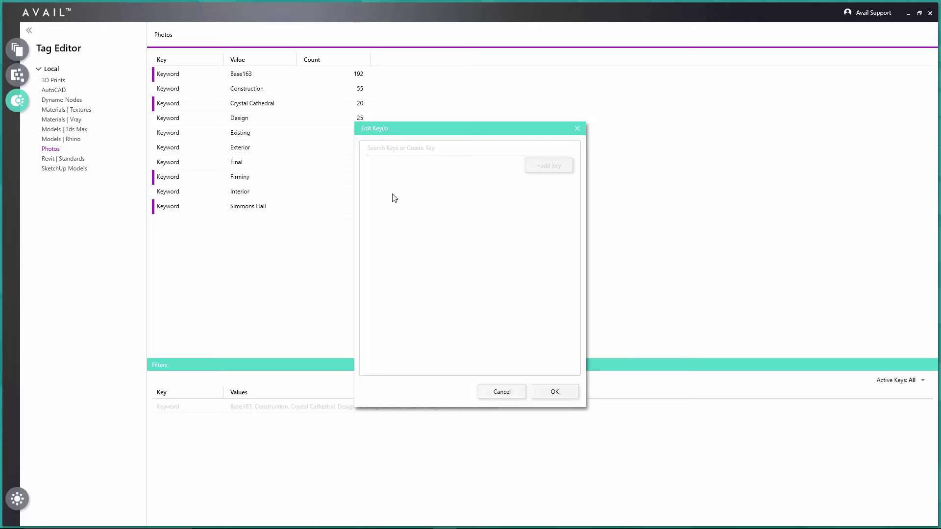
left_click(396, 148)
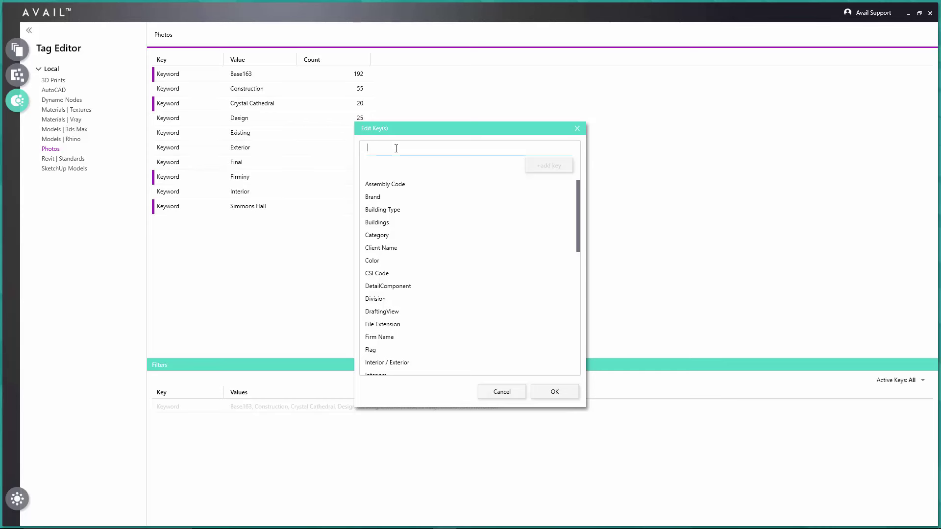
type("p")
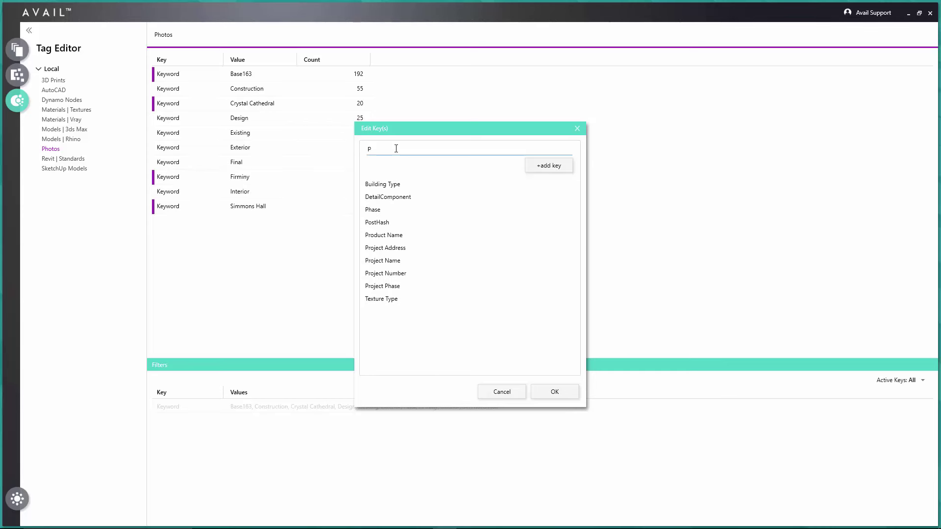
type("roj")
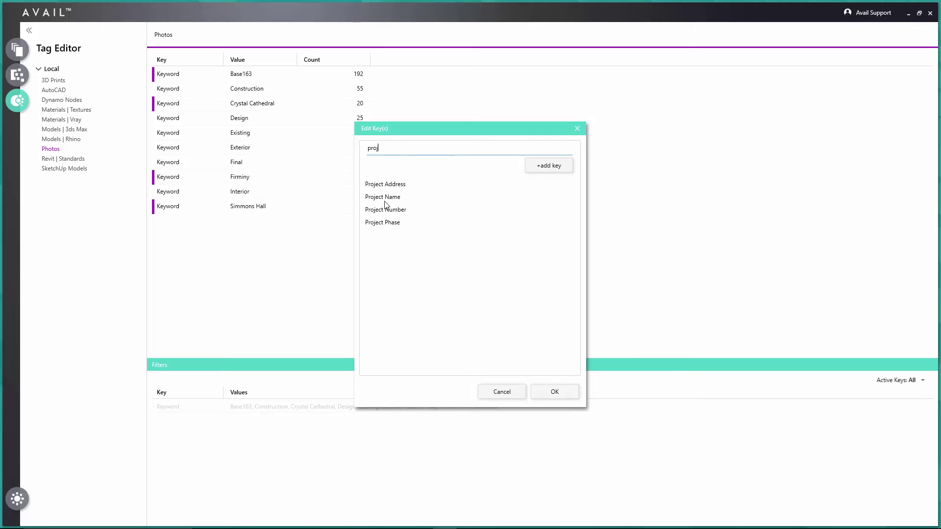
left_click(385, 201)
left_click(557, 392)
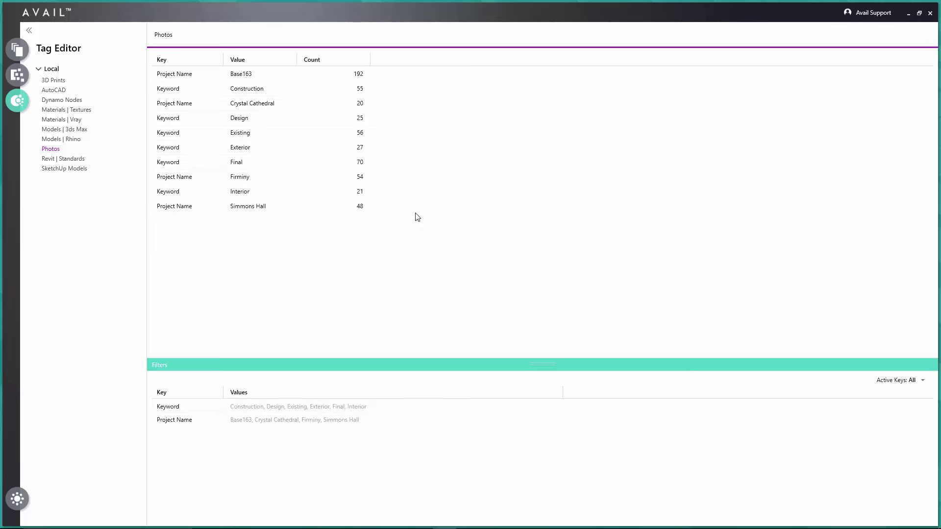
Assign the Project Phase key to Construction, Design, Existing and Final, and order the filters as Project Phase, Project Name, Keyword.
left_click(251, 89)
left_click(240, 119, "ctrl")
left_click(245, 137, "ctrl")
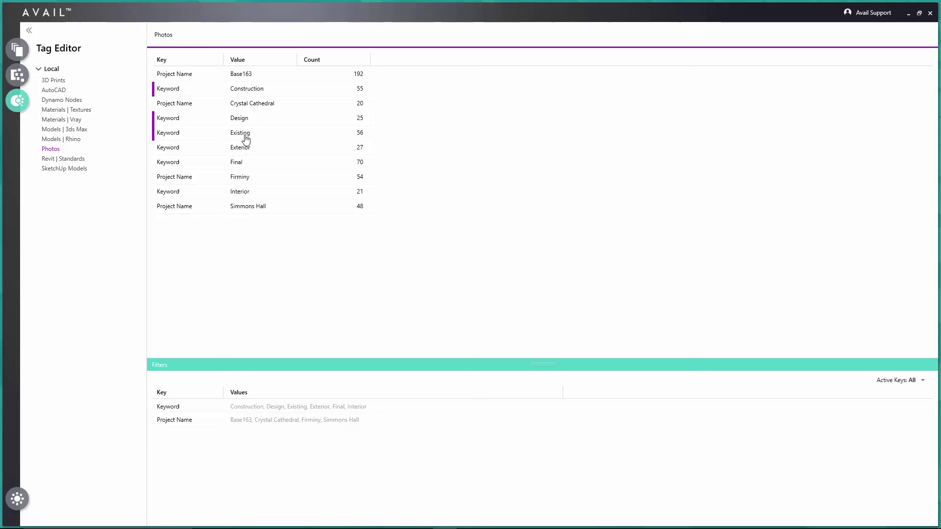
right_click(240, 165)
left_click(255, 183)
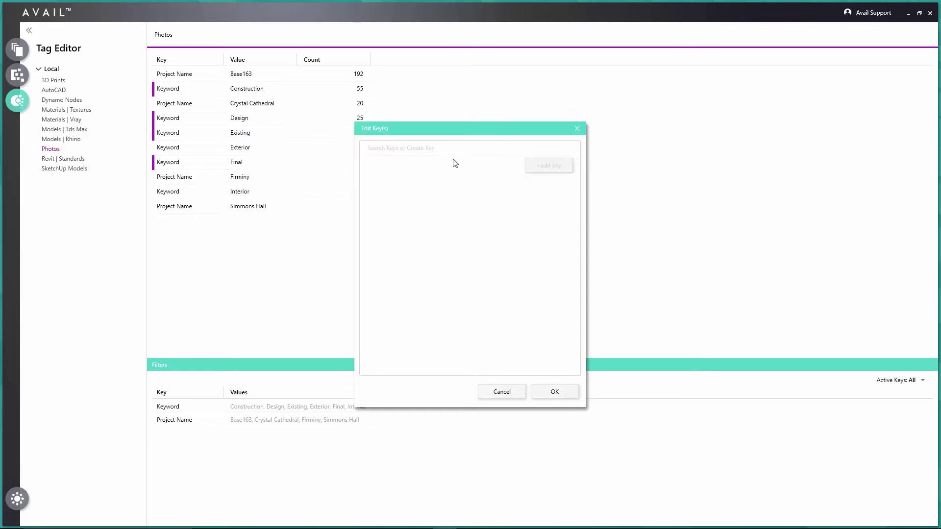
left_click(391, 148)
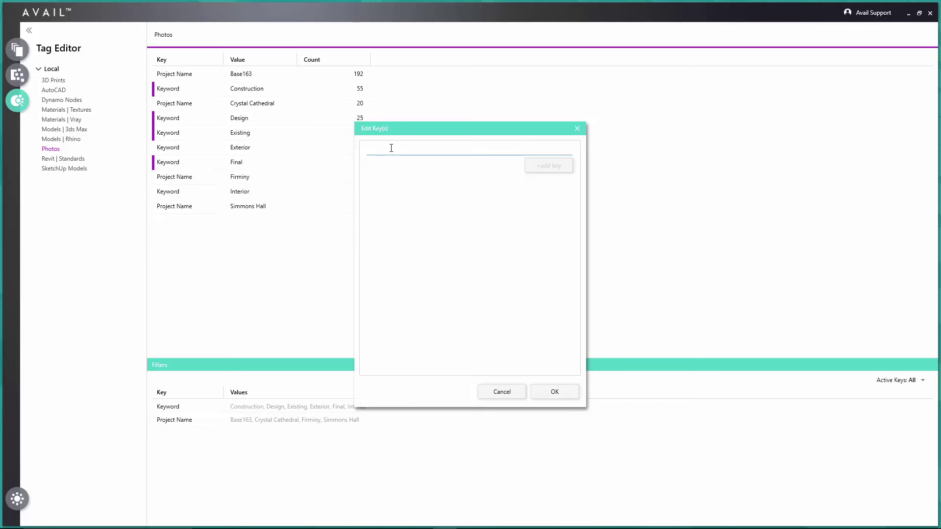
type("Phase")
left_click(379, 197)
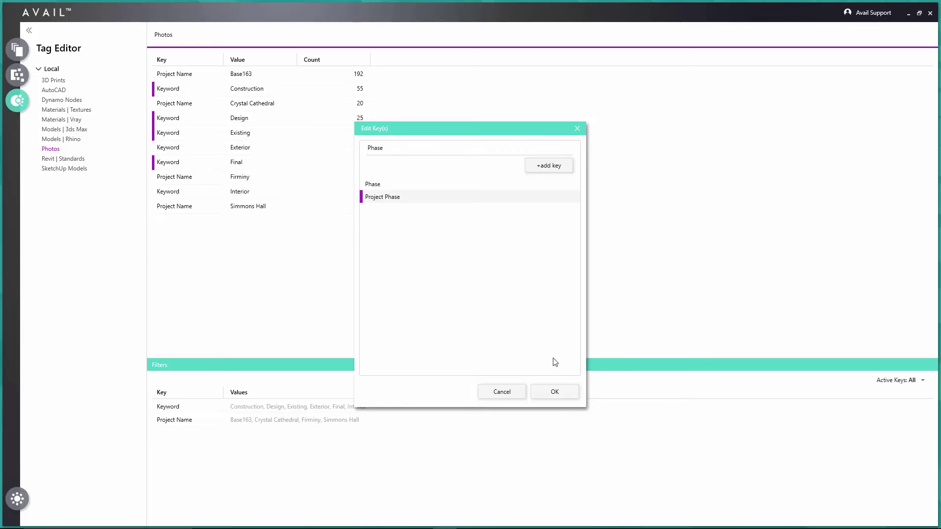
left_click(547, 391)
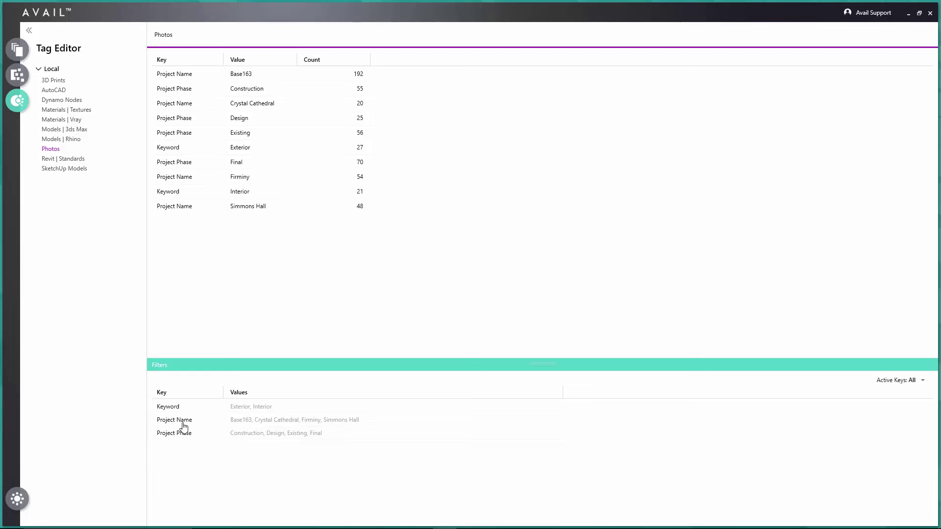
mouse_move(176, 420)
left_mouse_down()
mouse_move(181, 407)
mouse_move(179, 419)
mouse_move(164, 418)
left_mouse_up()
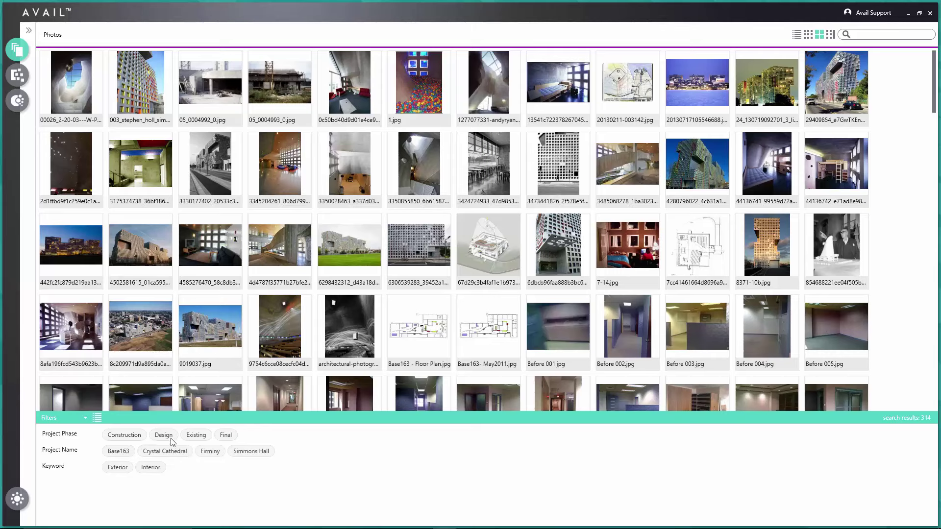
View the Photos channel filtered by Base163 and Design, clear the filters, view Simmons Hall alone, and clear again.
left_click(129, 451)
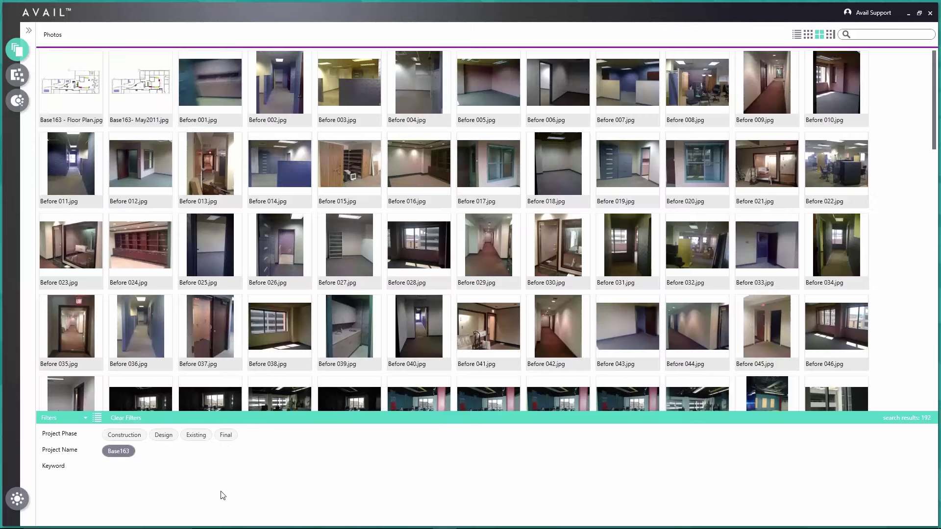
left_click(153, 433)
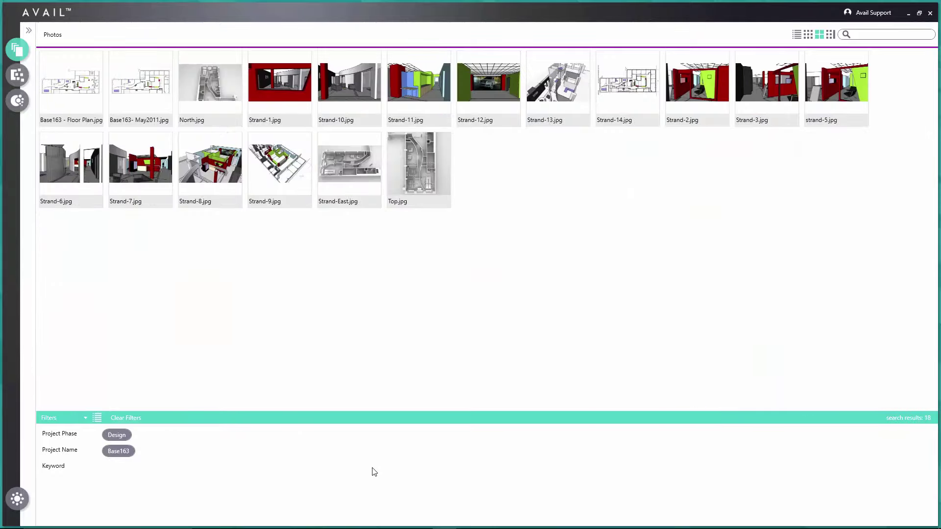
left_click(126, 420)
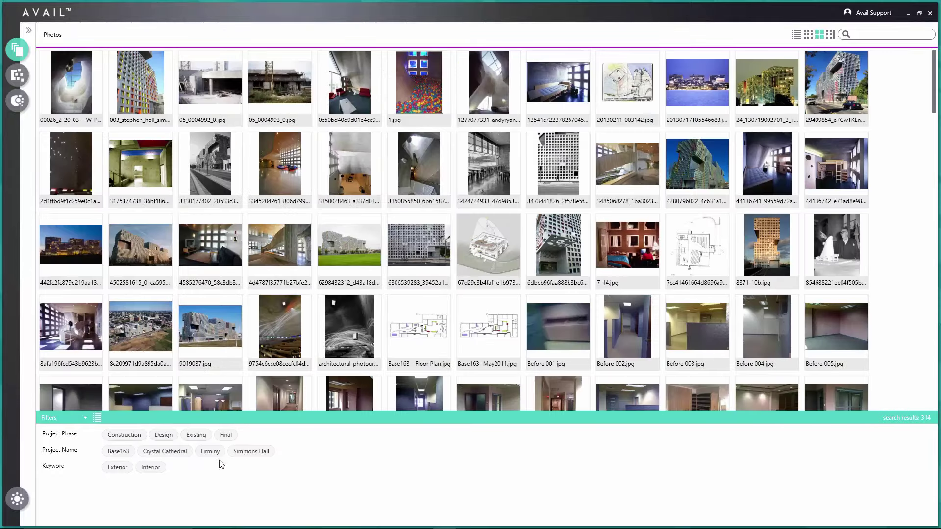
left_click(251, 451)
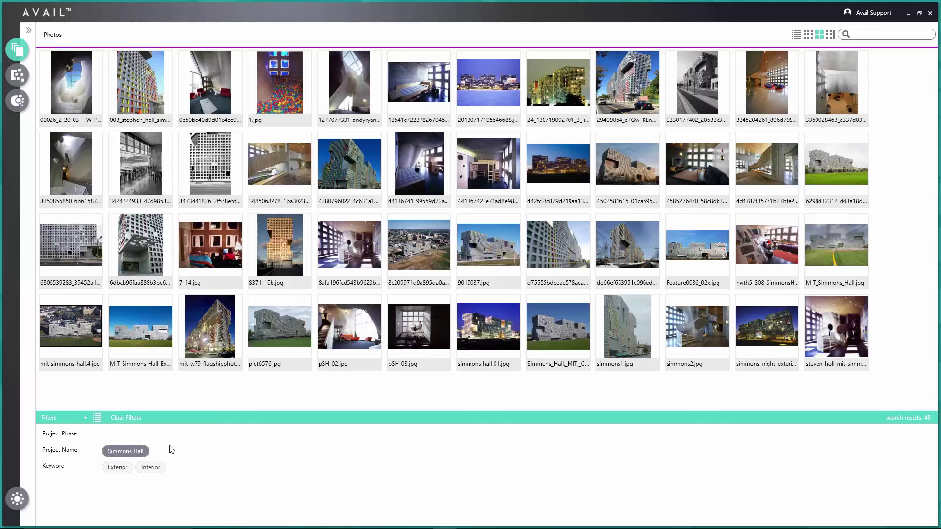
left_click(129, 421)
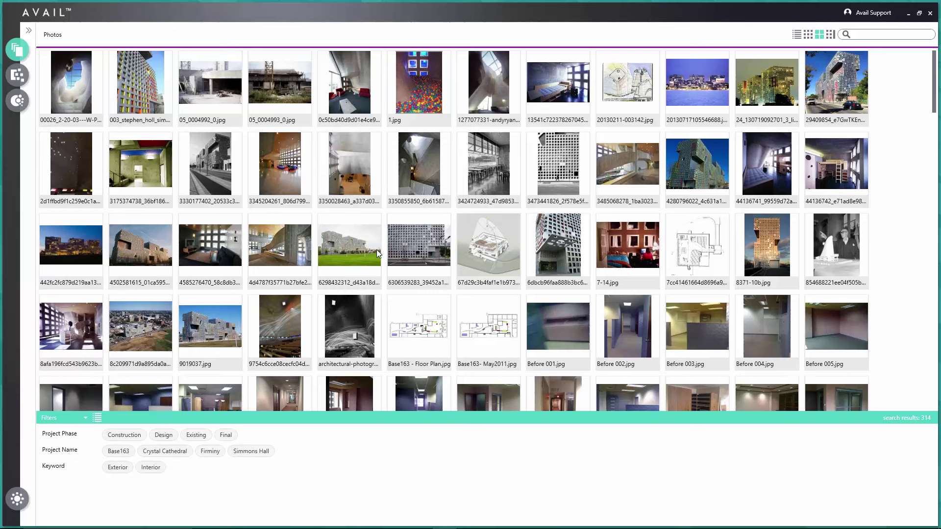
Open the Browse Channels view to see the available local, group and global channels.
left_click(19, 77)
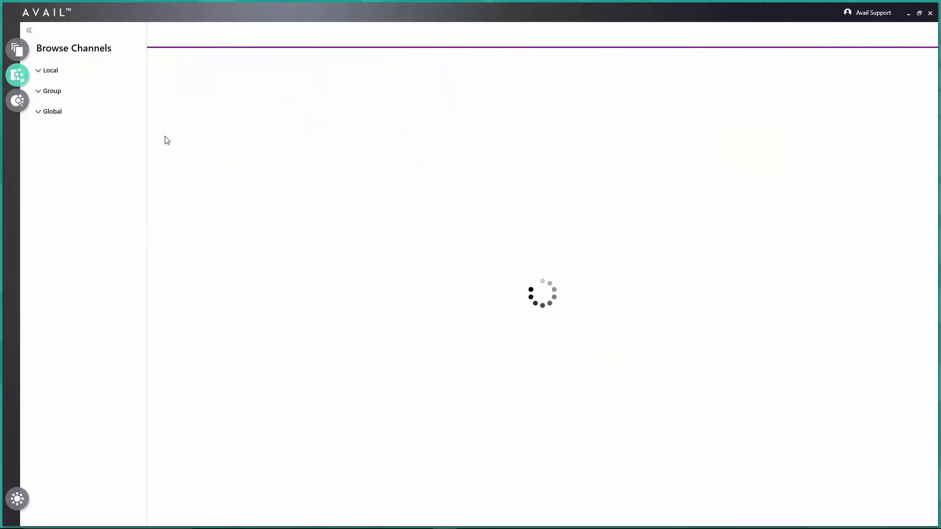